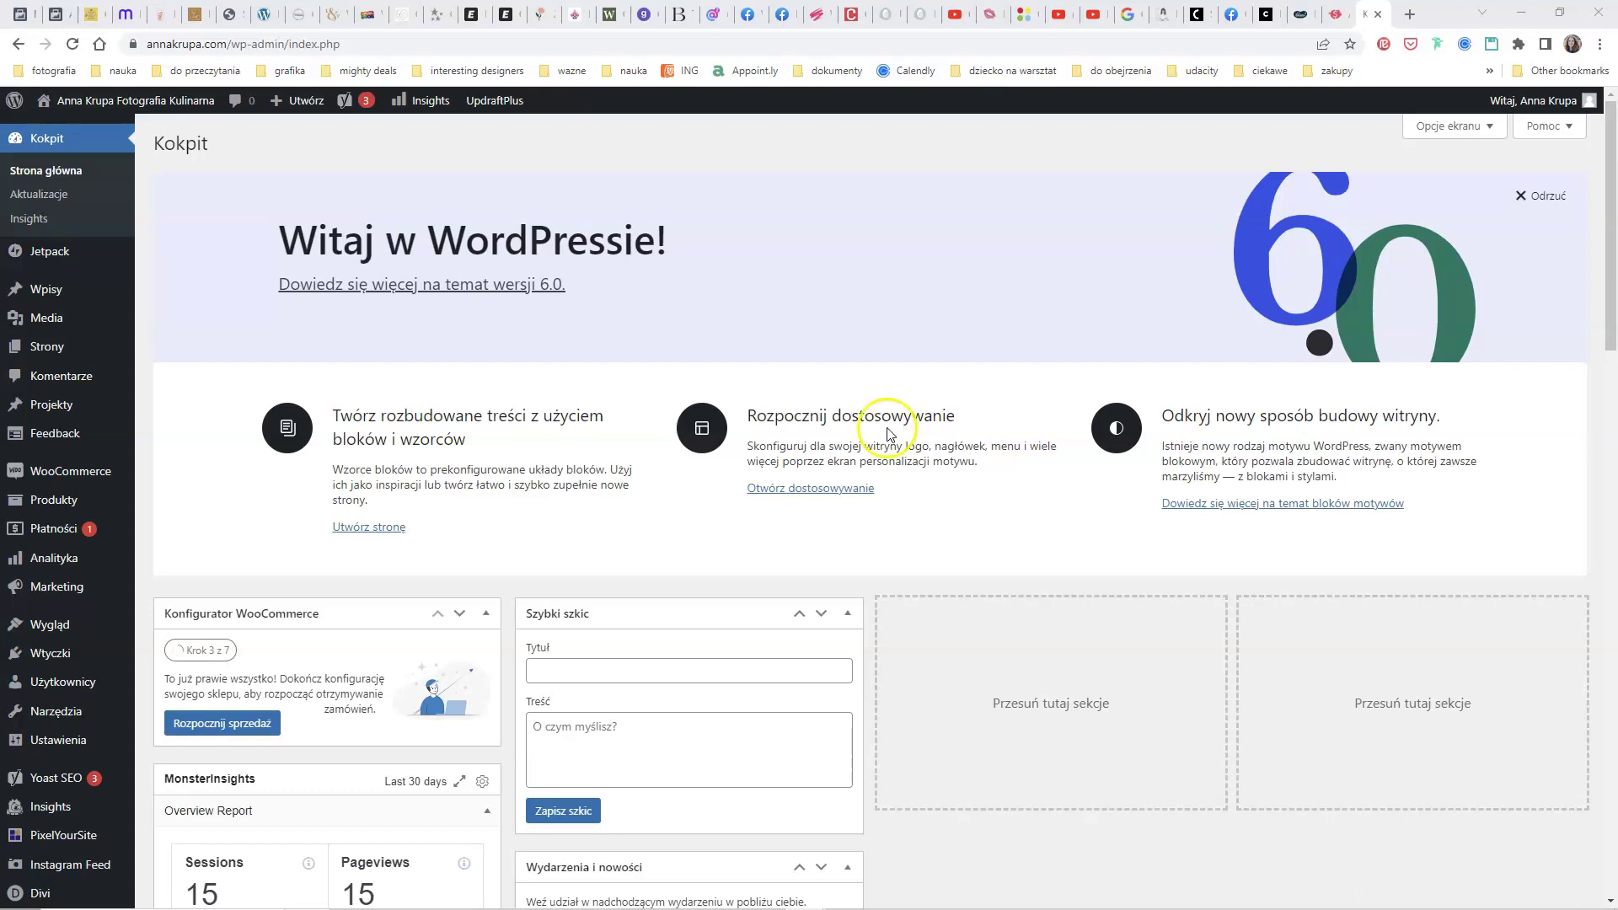
Duplicate the Ebook product from the product list and rename the copy to Ebook Wersja 2.
{"action": "mouse_move", "coordinate": [59, 497]}
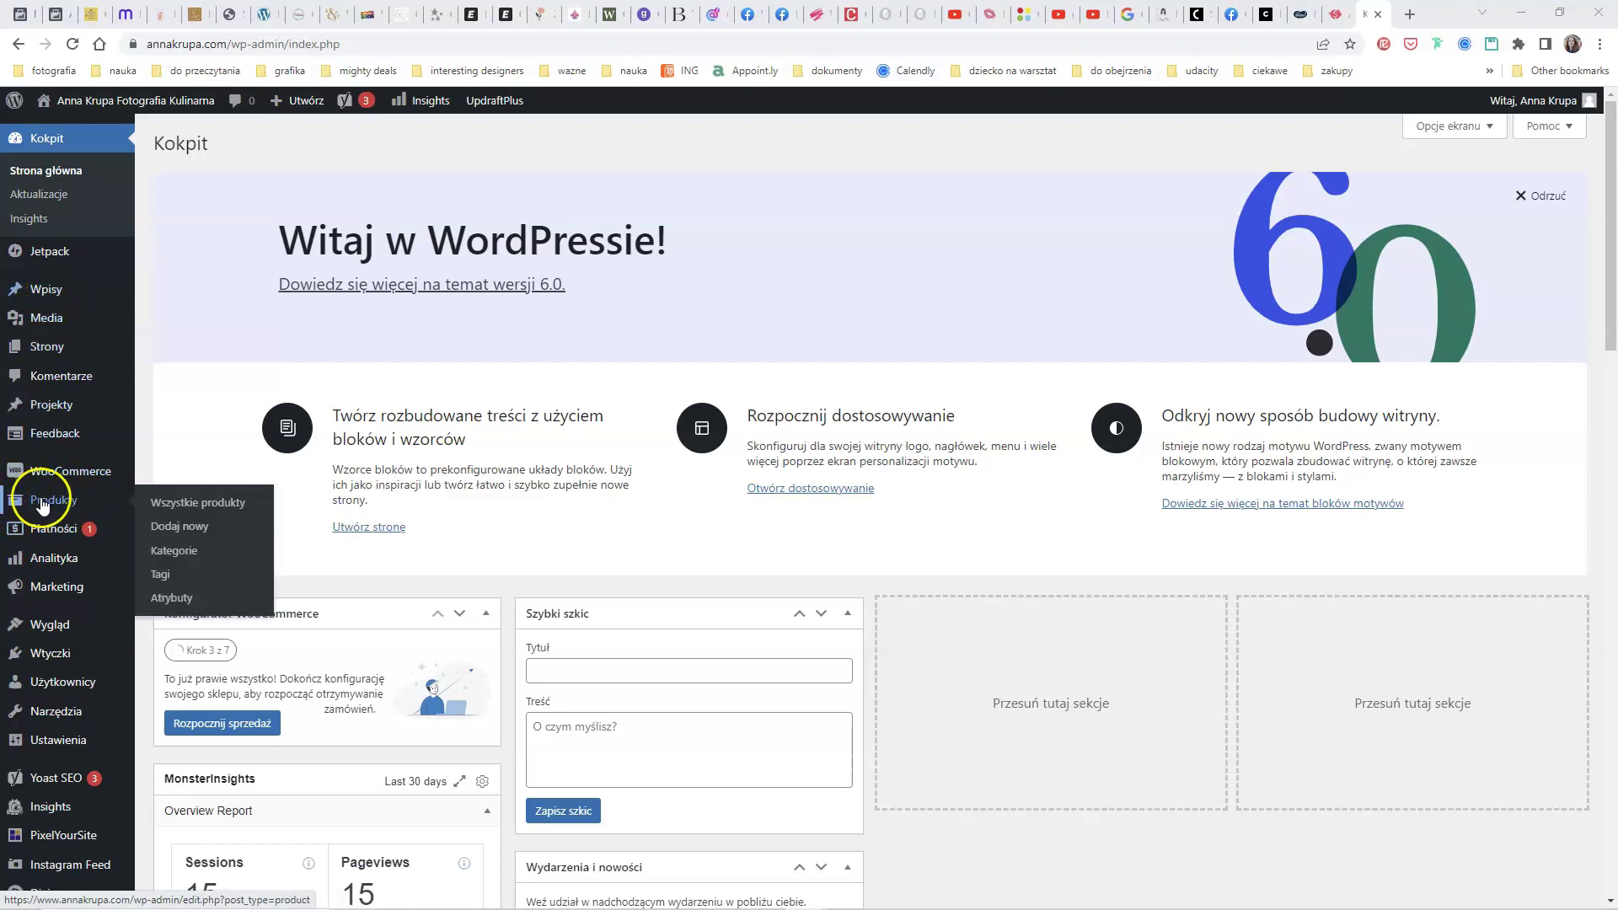
{"action": "left_click", "coordinate": [183, 507]}
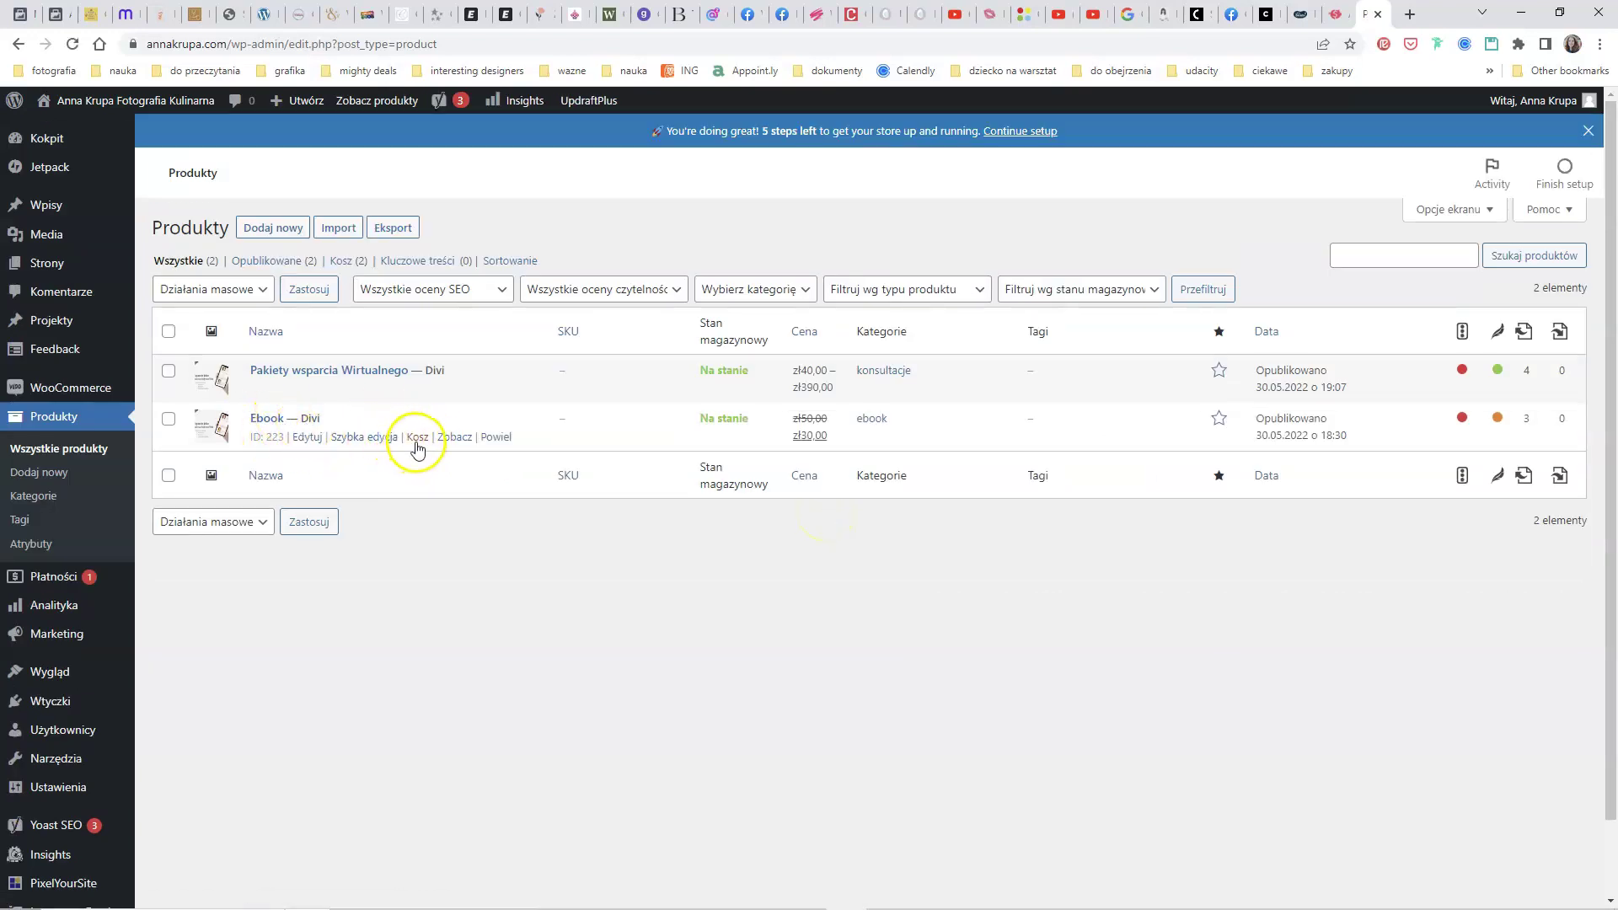
{"action": "left_click", "coordinate": [504, 441]}
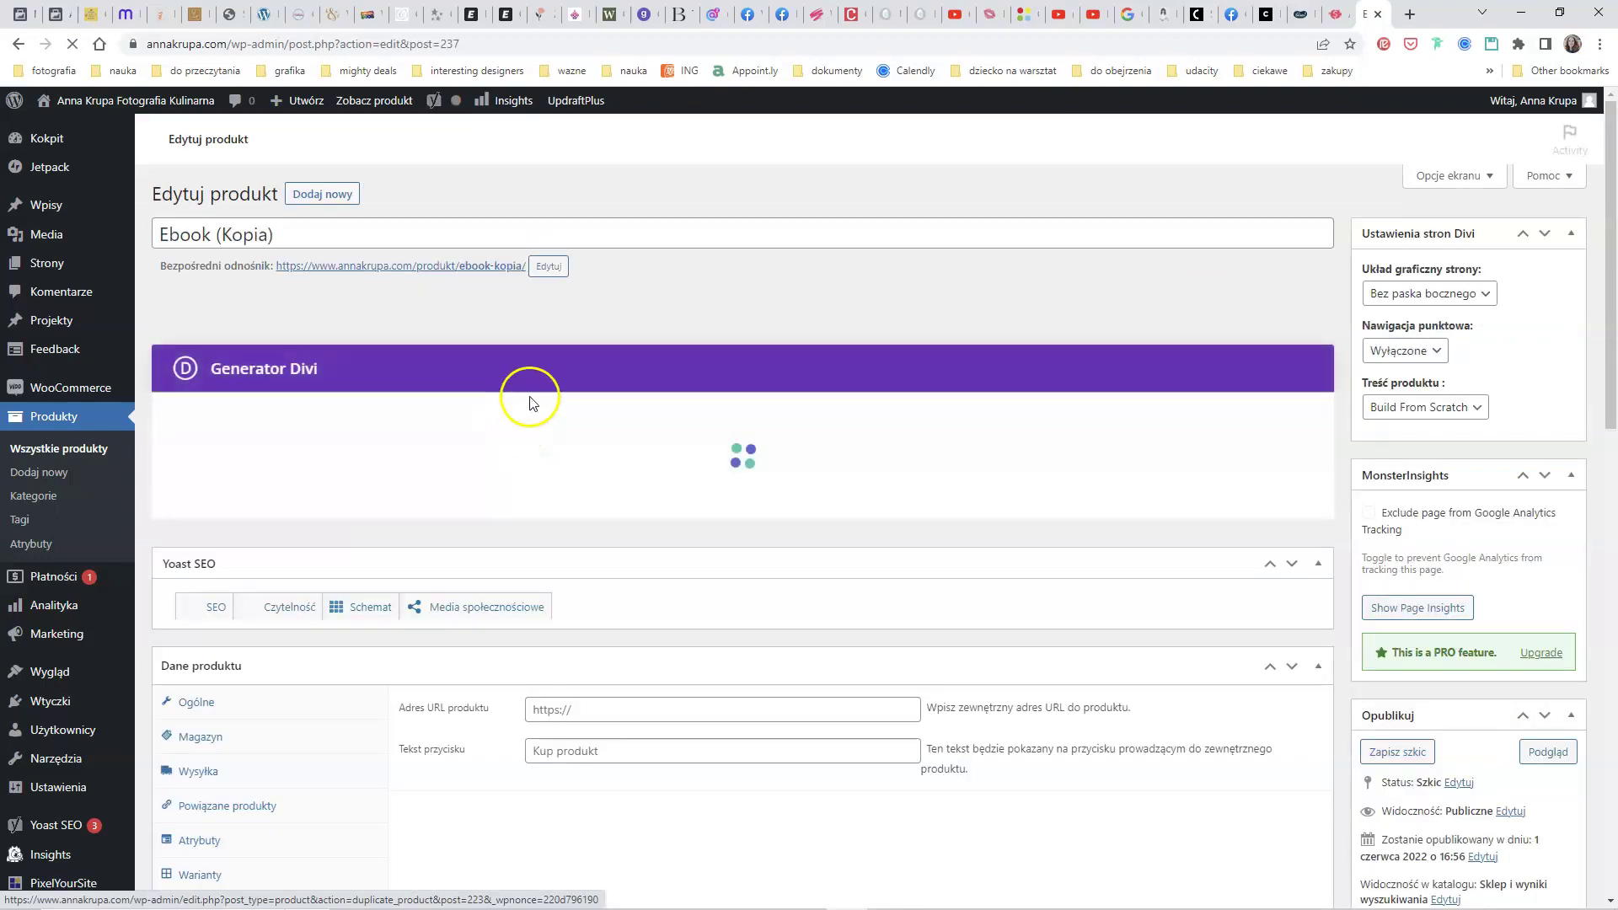
{"action": "left_click_drag", "start_coordinate": [217, 238], "coordinate": [287, 242]}
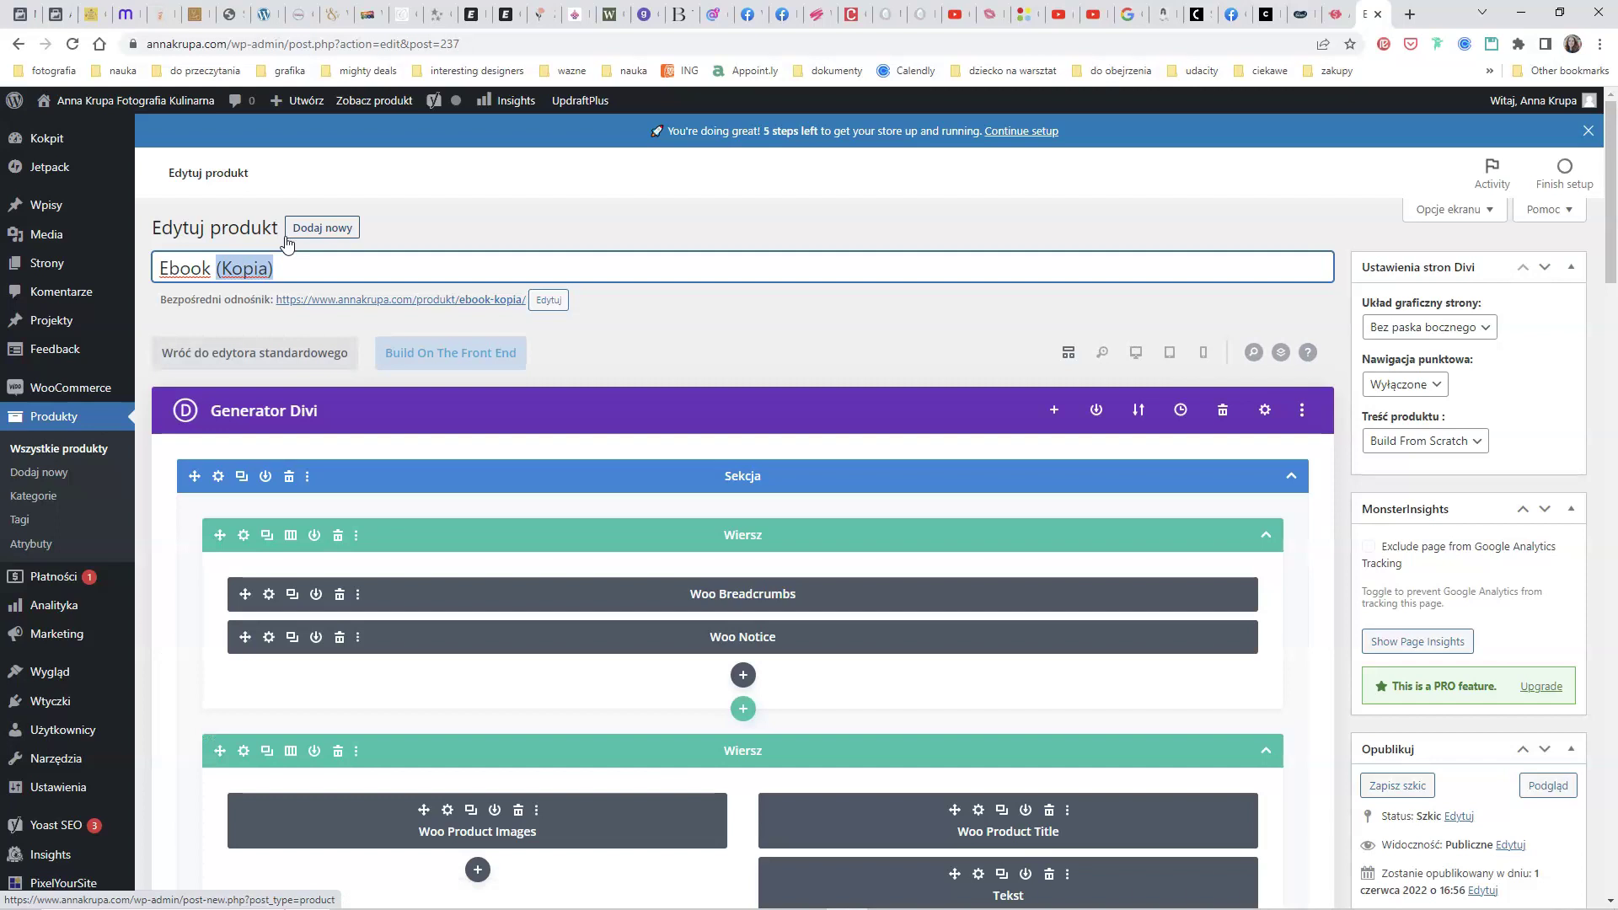
{"action": "type", "text": "Wersja 2"}
Replace the product image with the media library photo of green asparagus beside a bowl of hummus.
{"action": "scroll", "coordinate": [983, 498], "scroll_direction": "down", "scroll_amount": 15}
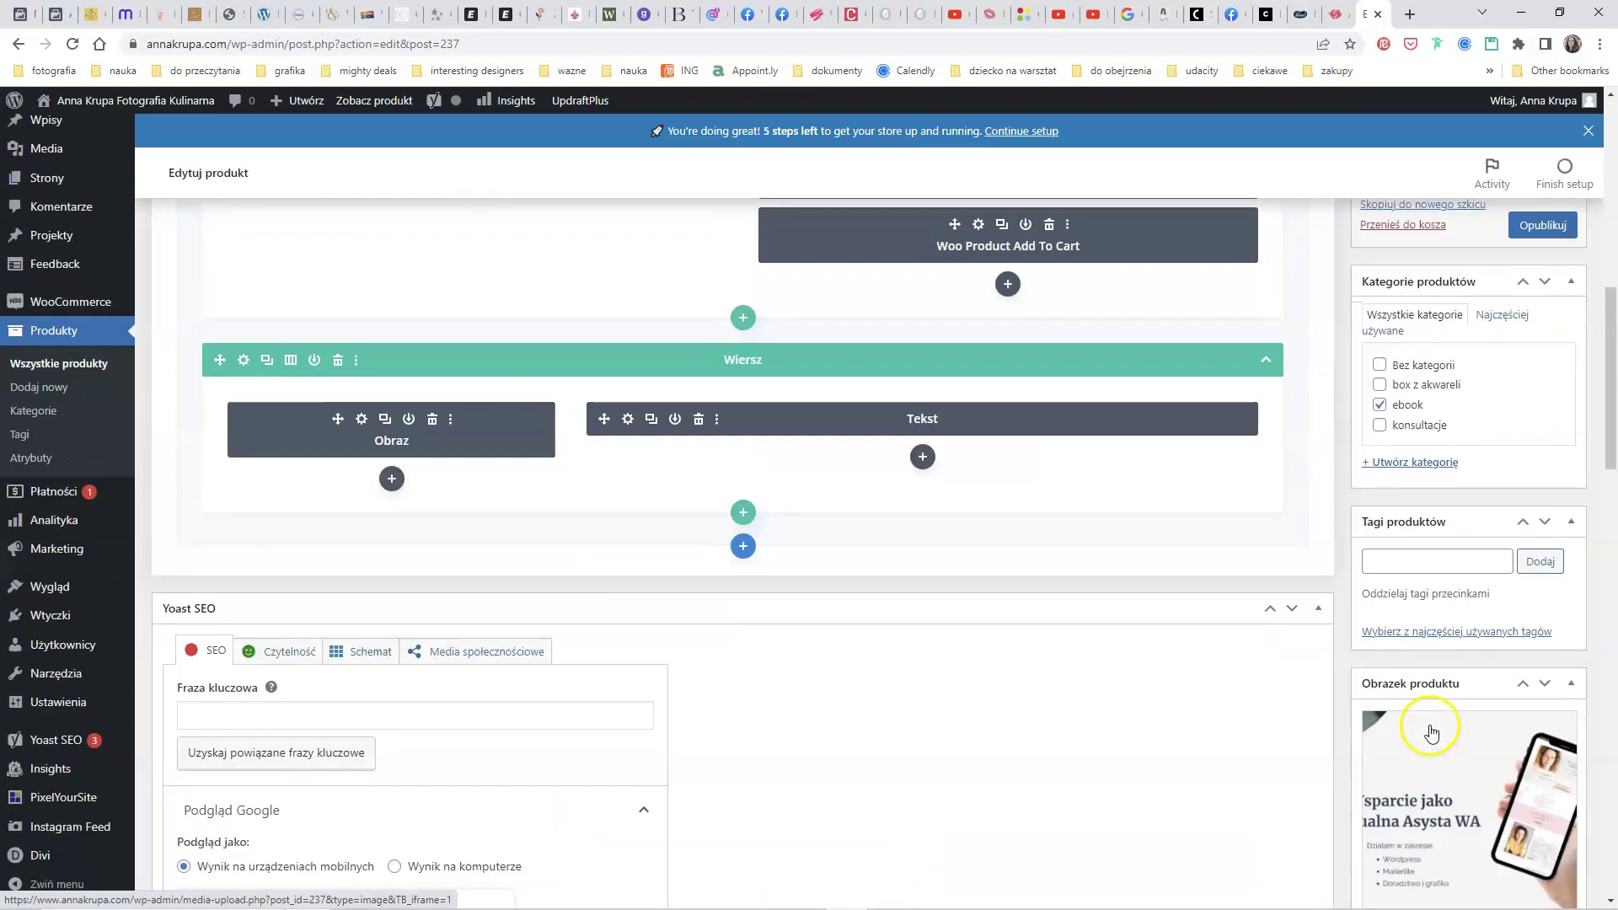
{"action": "left_click", "coordinate": [1442, 638]}
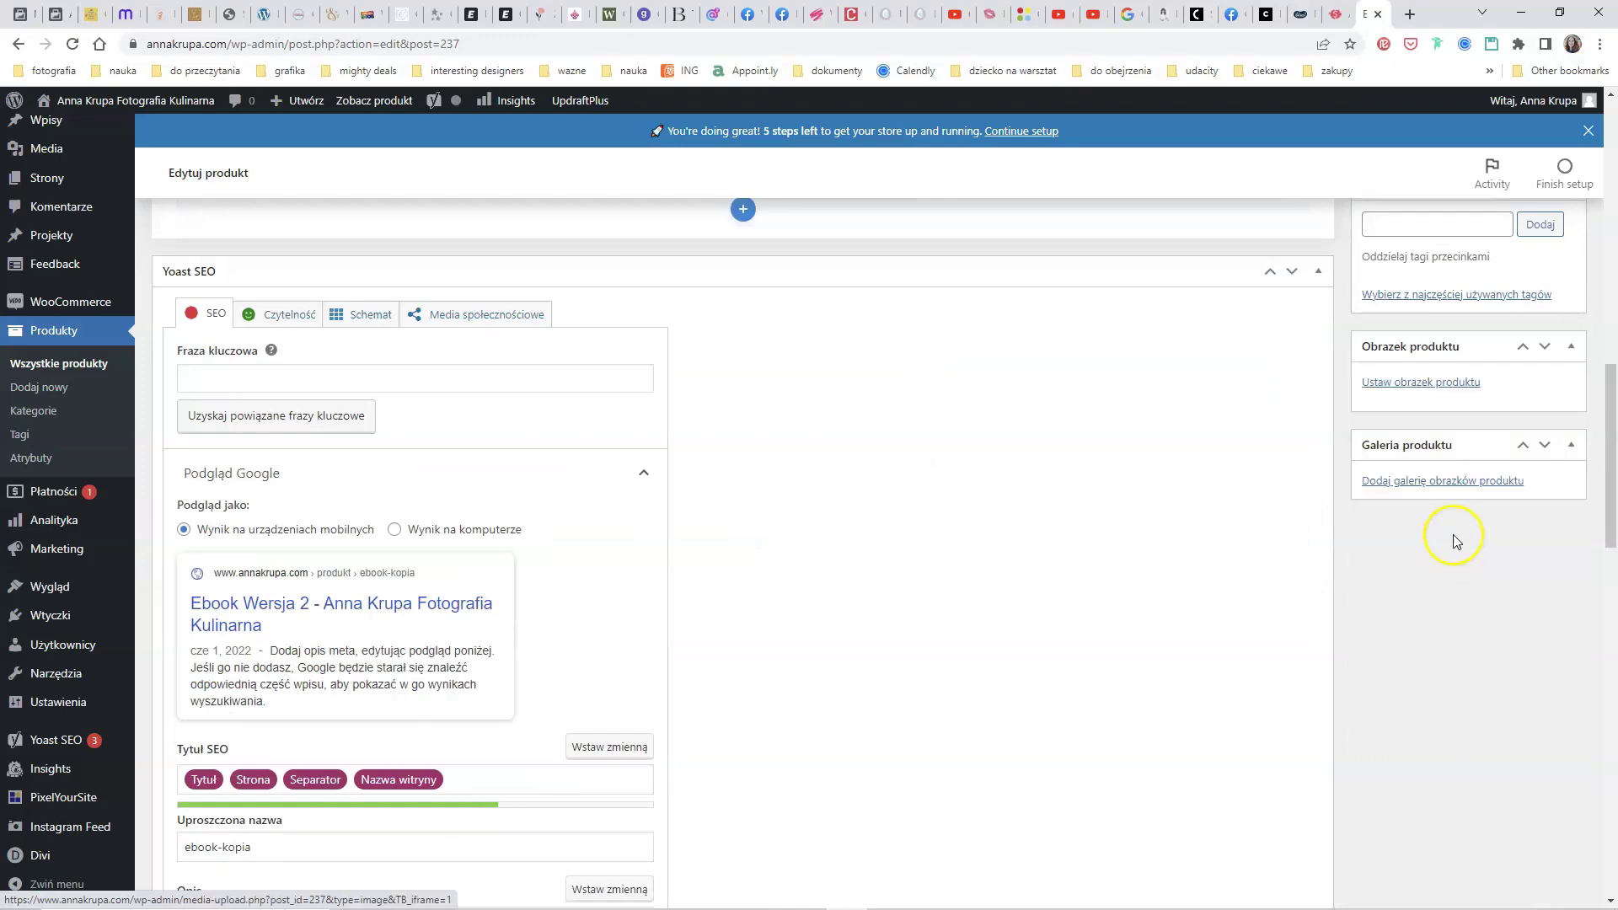
{"action": "left_click", "coordinate": [1424, 384]}
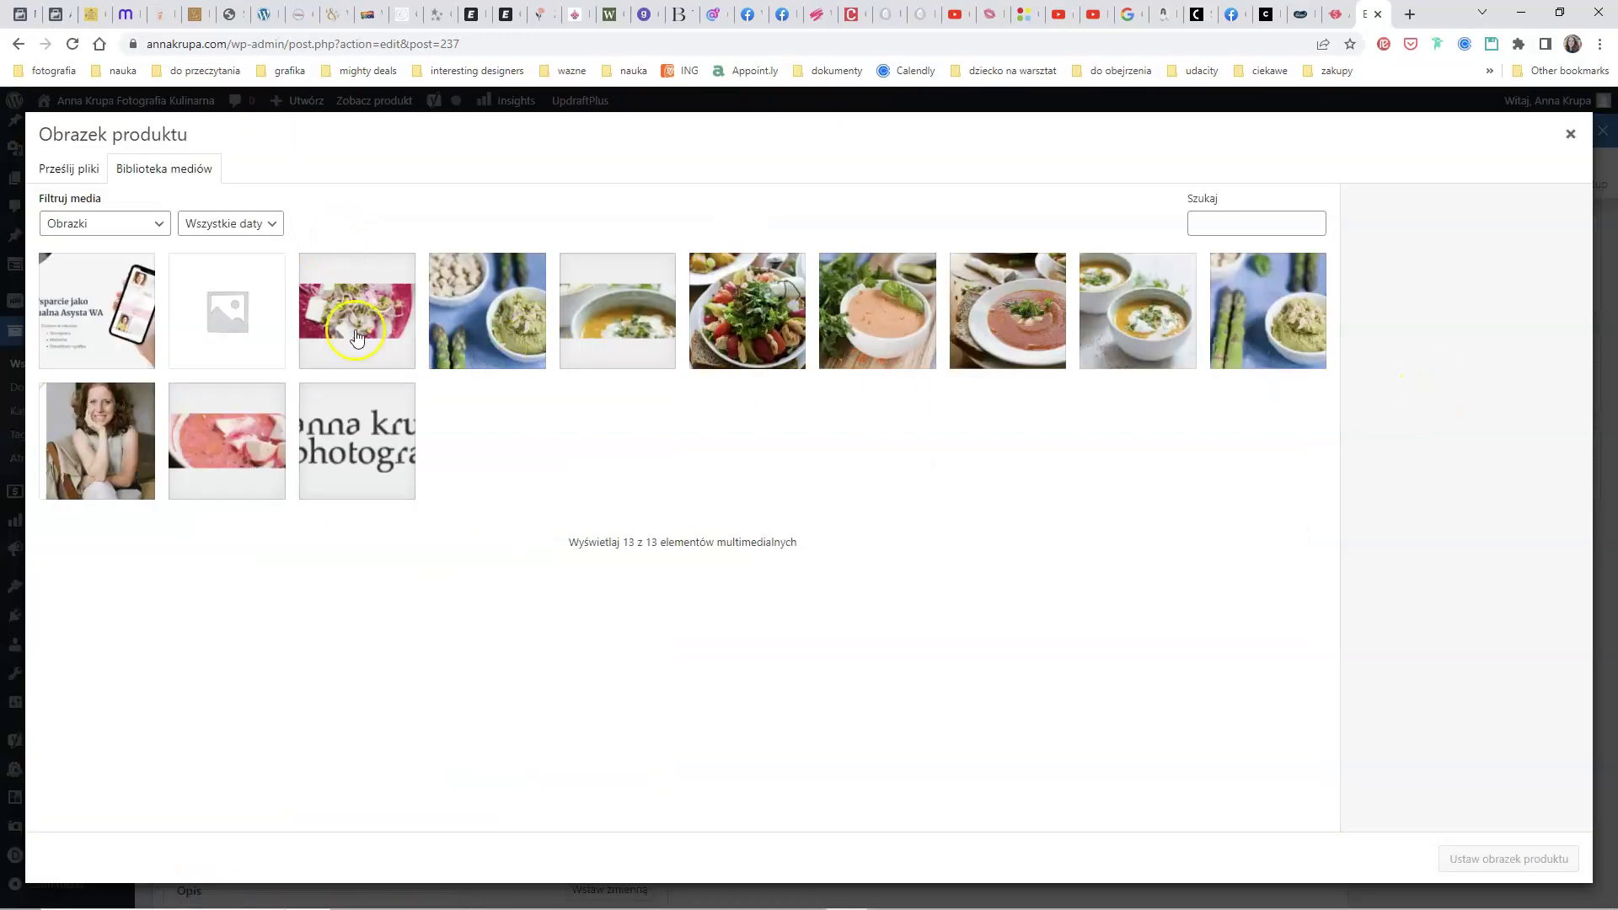
{"action": "left_click", "coordinate": [446, 318]}
{"action": "left_click", "coordinate": [1485, 857]}
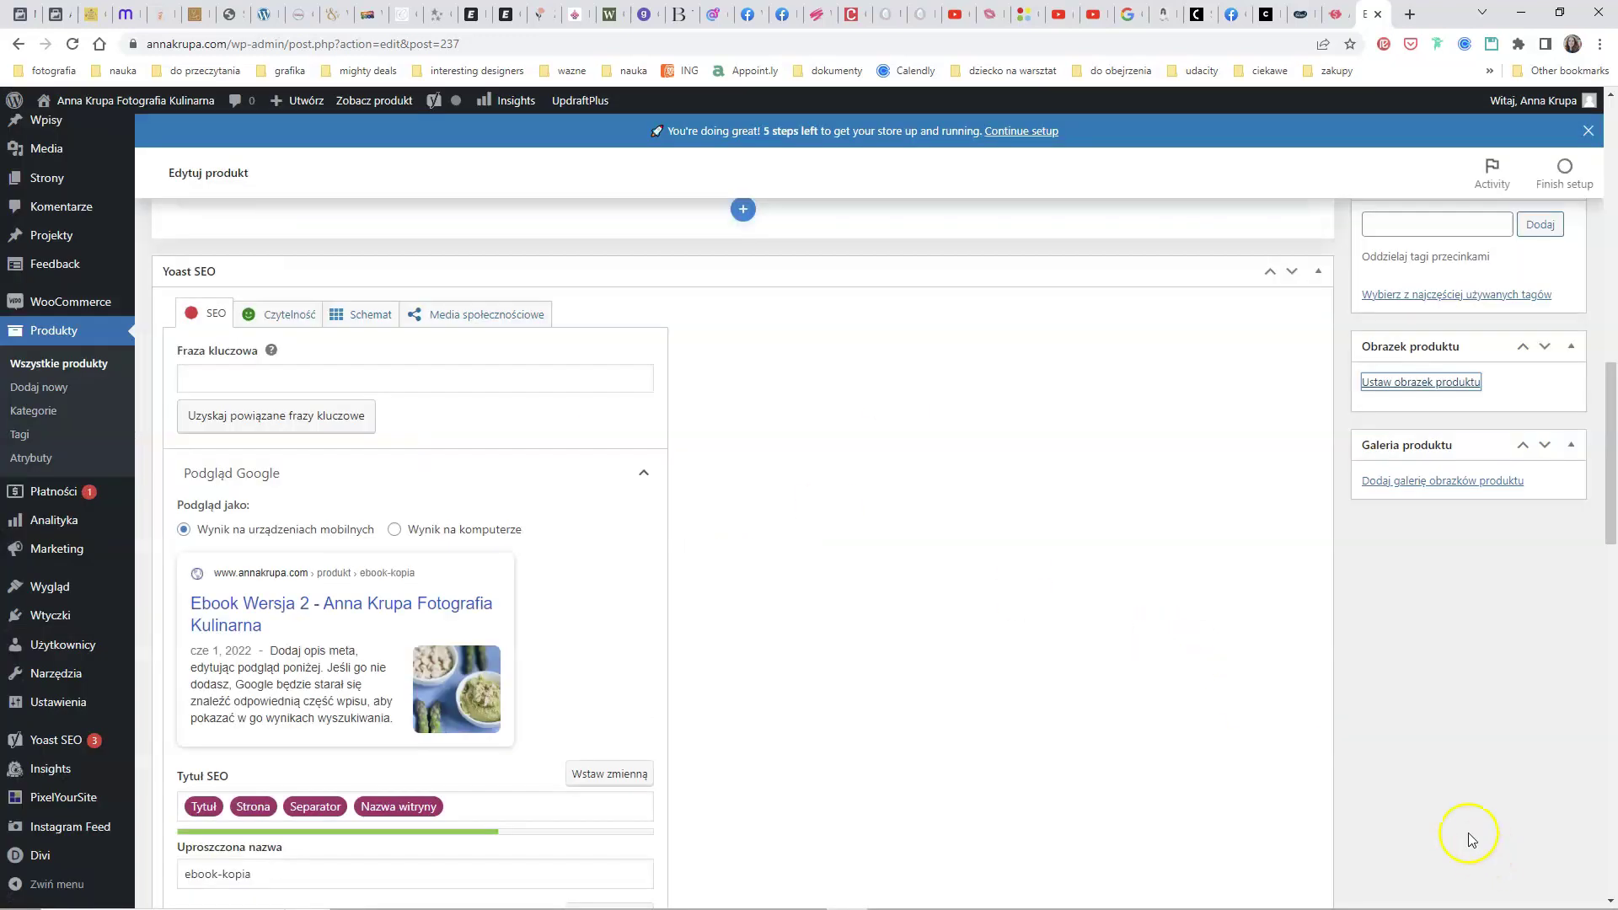
Publish the Ebook Wersja 2 product.
{"action": "scroll", "coordinate": [1022, 576], "scroll_direction": "up", "scroll_amount": 15}
{"action": "scroll", "coordinate": [1542, 661], "scroll_direction": "down", "scroll_amount": 5}
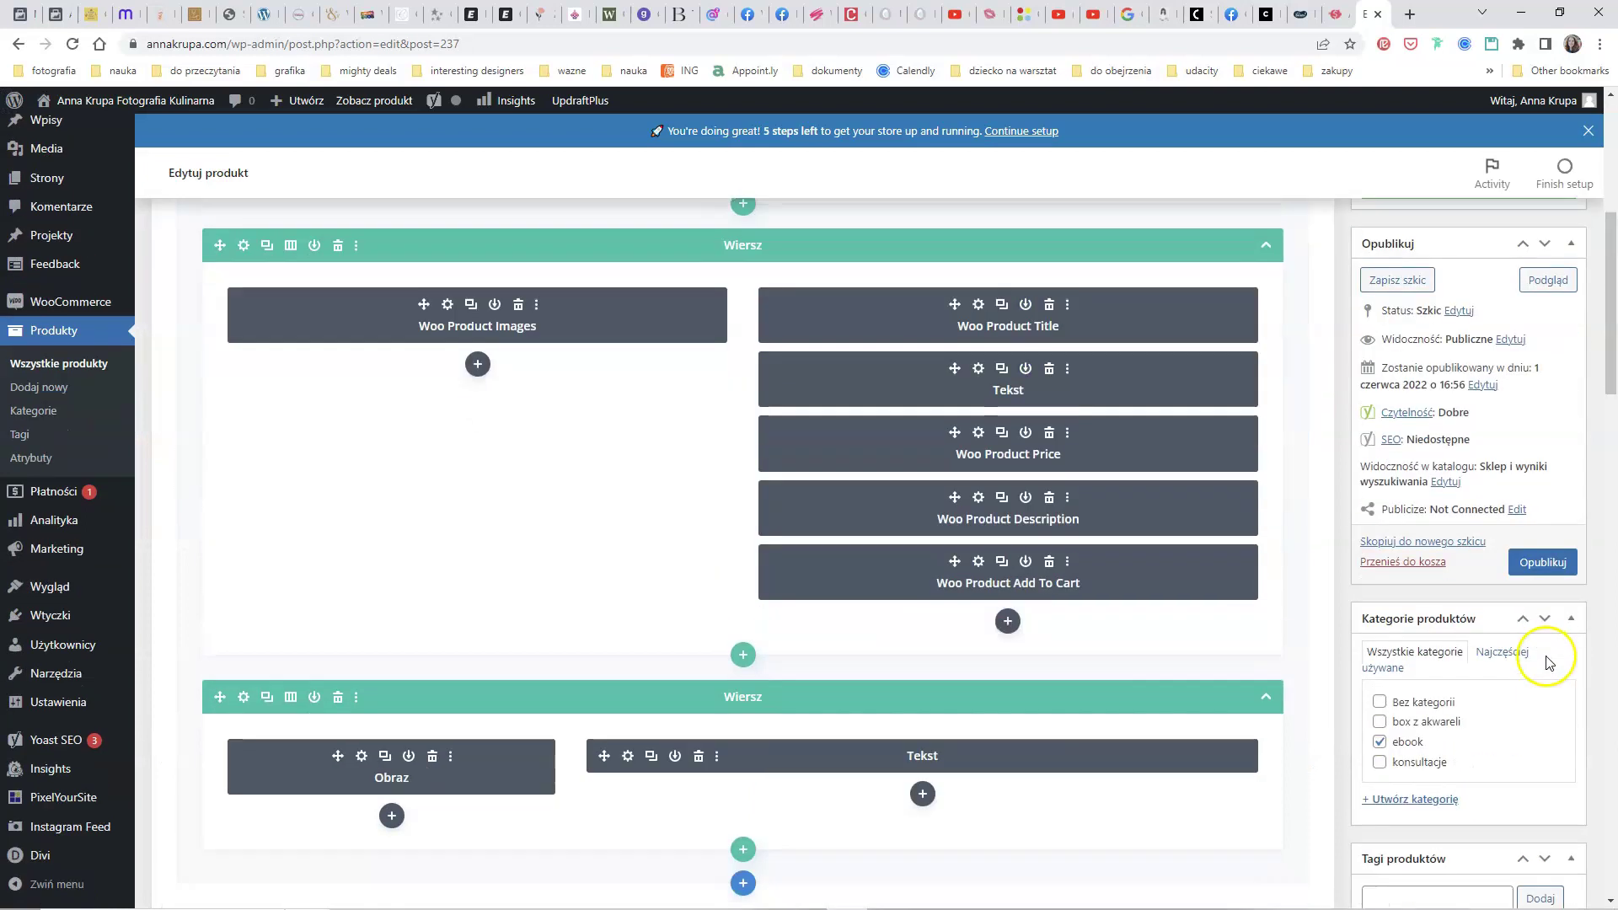
{"action": "left_click", "coordinate": [1547, 563]}
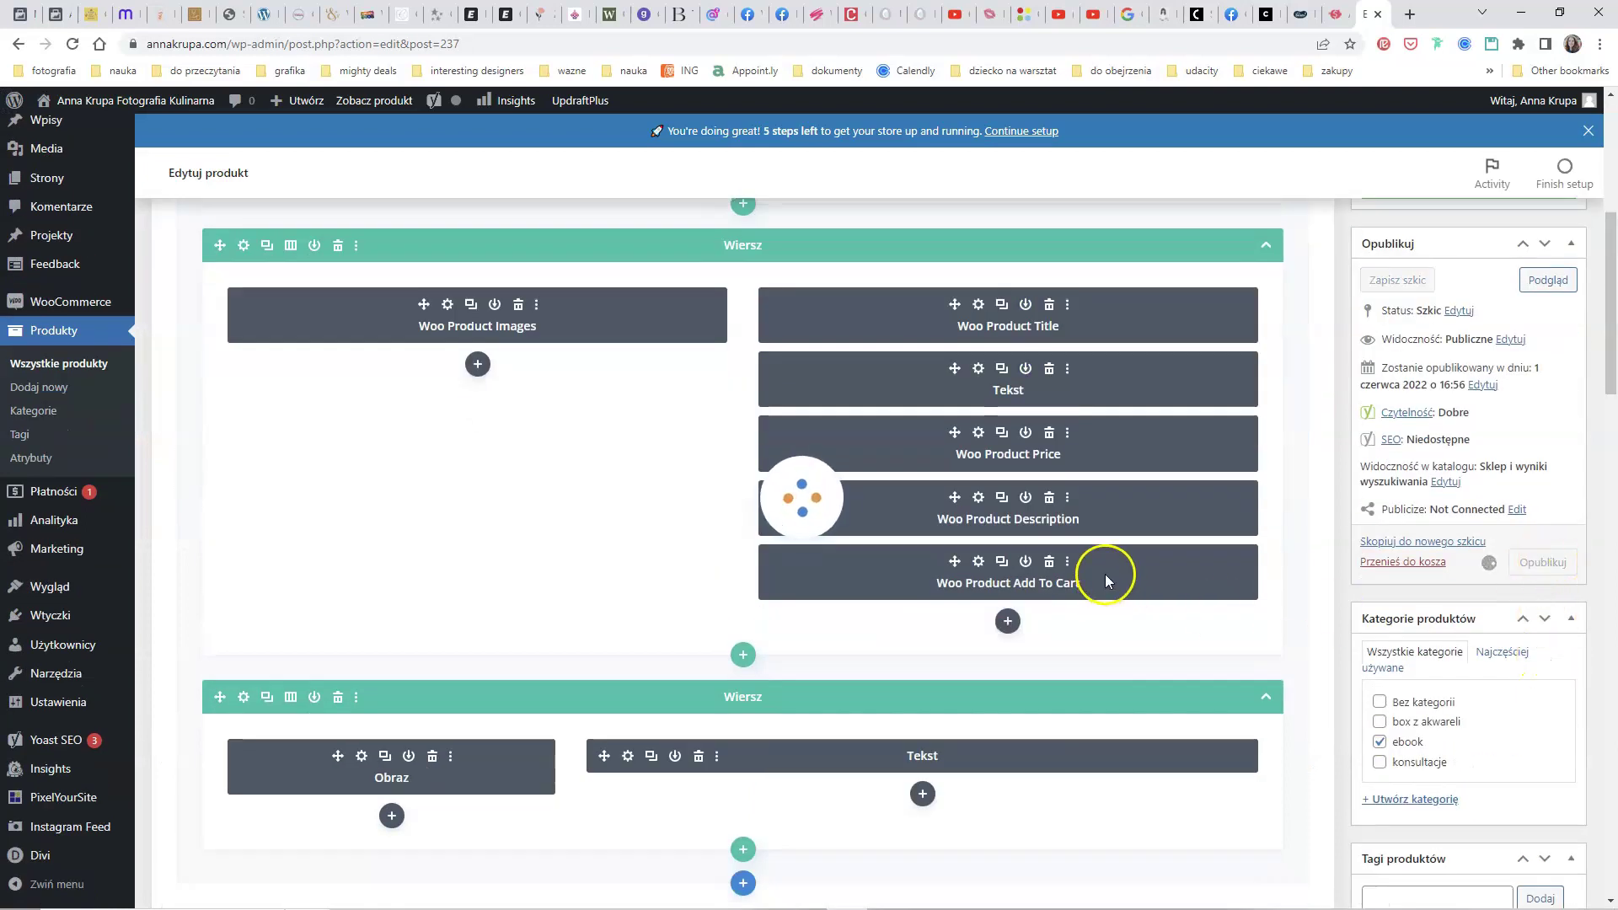
Add Ebook (#223) as an up-sell in the linked products section of the product data.
{"action": "scroll", "coordinate": [567, 596], "scroll_direction": "down", "scroll_amount": 18}
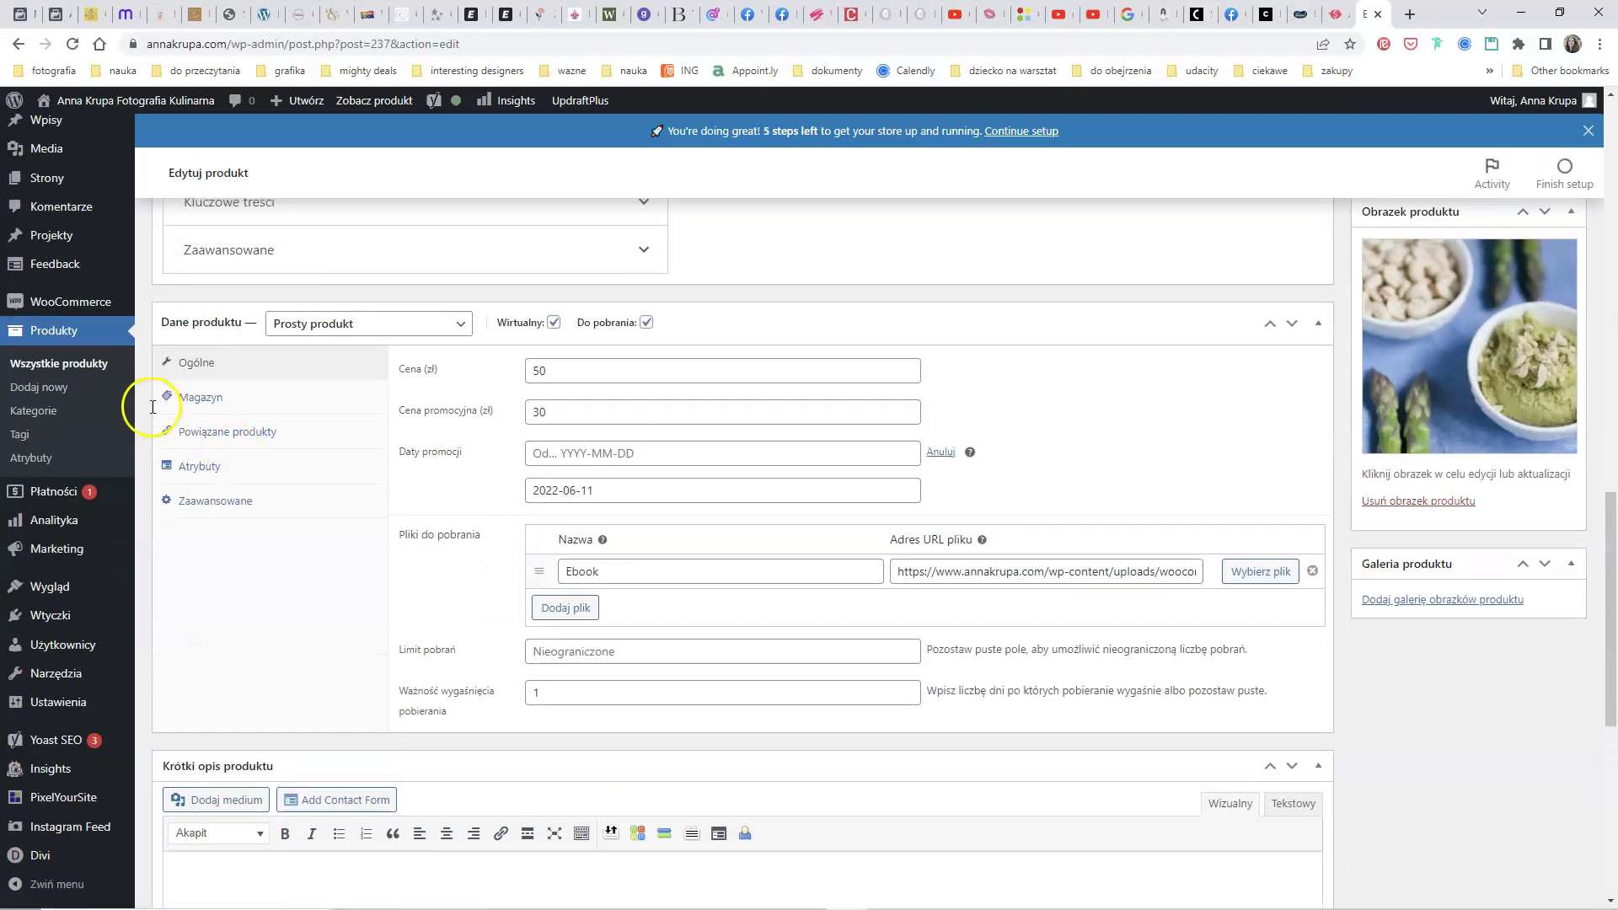
{"action": "scroll", "coordinate": [231, 569], "scroll_direction": "down", "scroll_amount": 8}
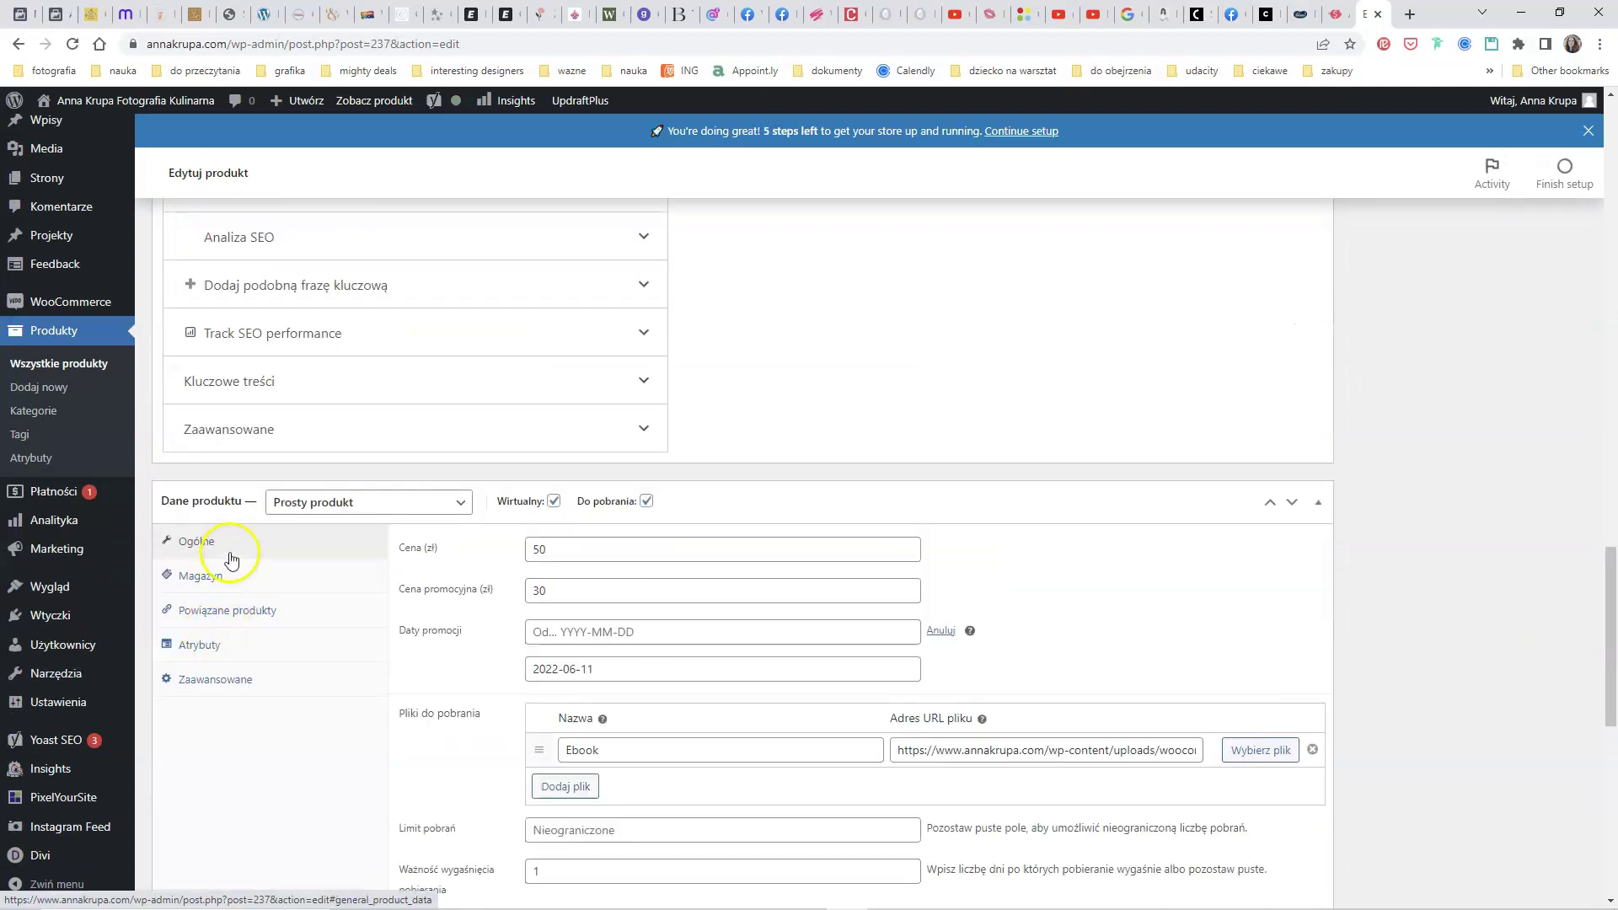
{"action": "left_click", "coordinate": [228, 622]}
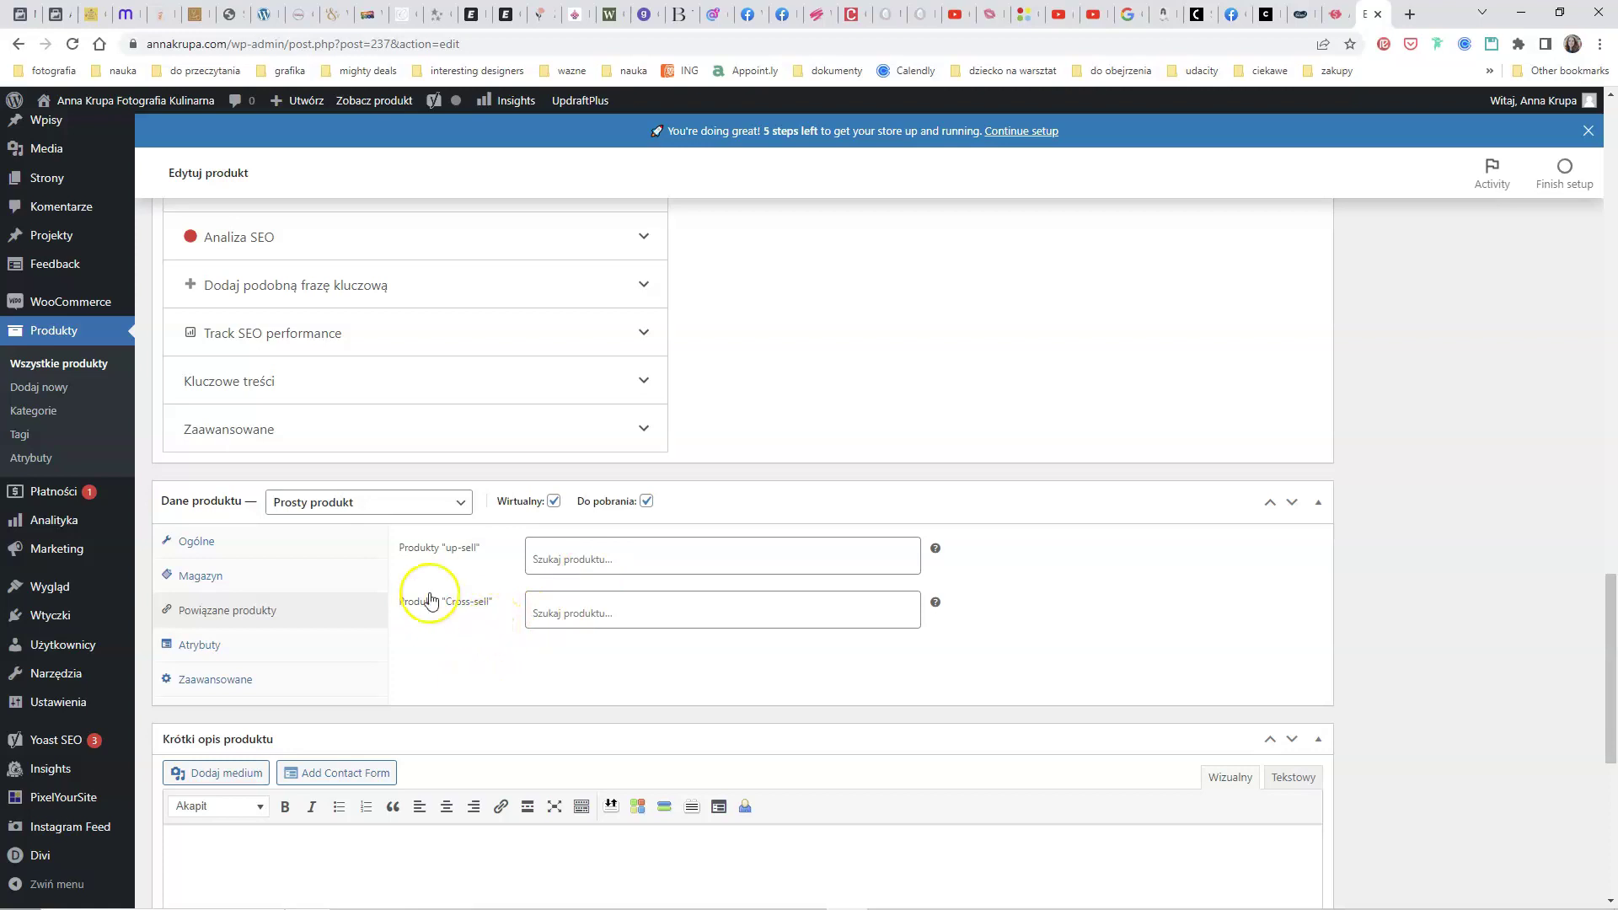
{"action": "scroll", "coordinate": [594, 581], "scroll_direction": "up", "scroll_amount": 8}
{"action": "scroll", "coordinate": [593, 589], "scroll_direction": "down", "scroll_amount": 7}
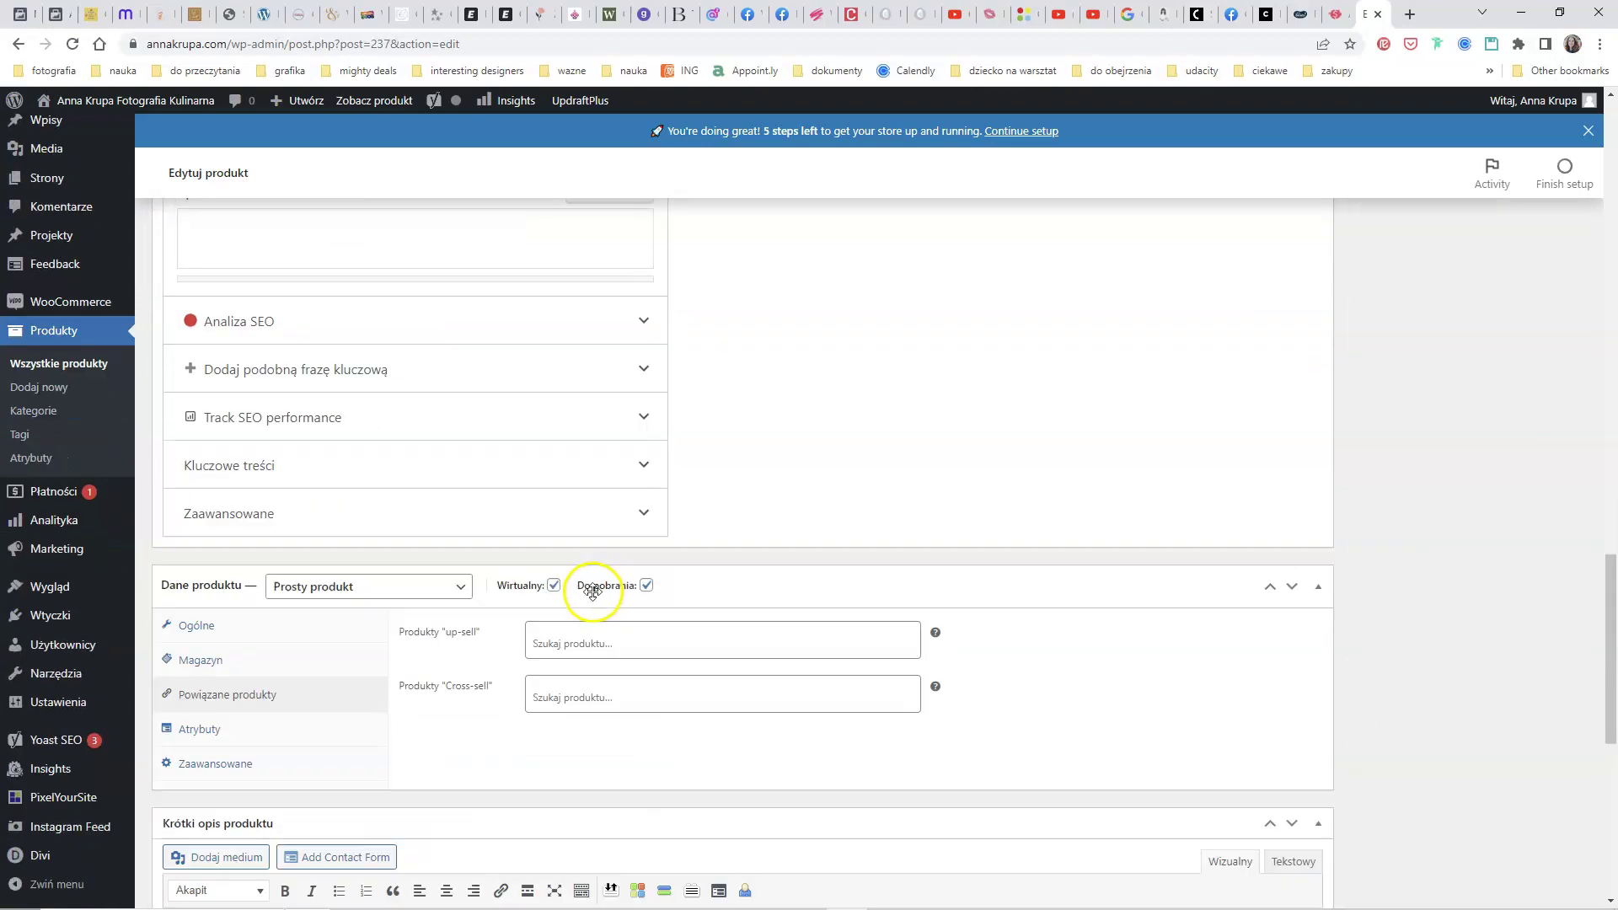
{"action": "scroll", "coordinate": [593, 591], "scroll_direction": "down", "scroll_amount": 2}
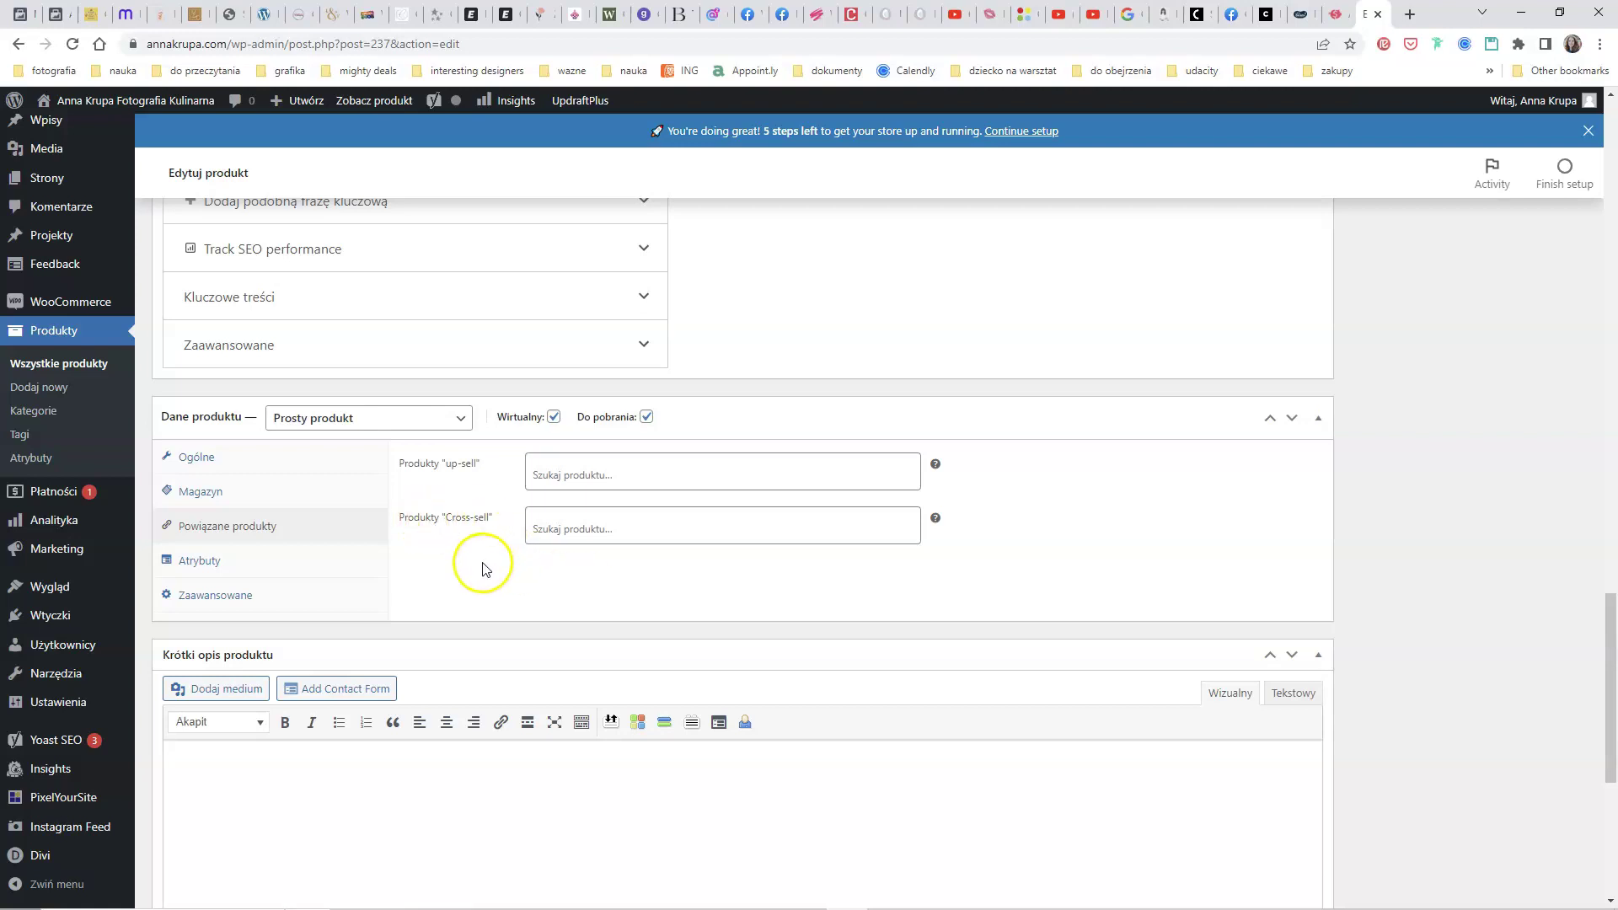
{"action": "left_click", "coordinate": [556, 468]}
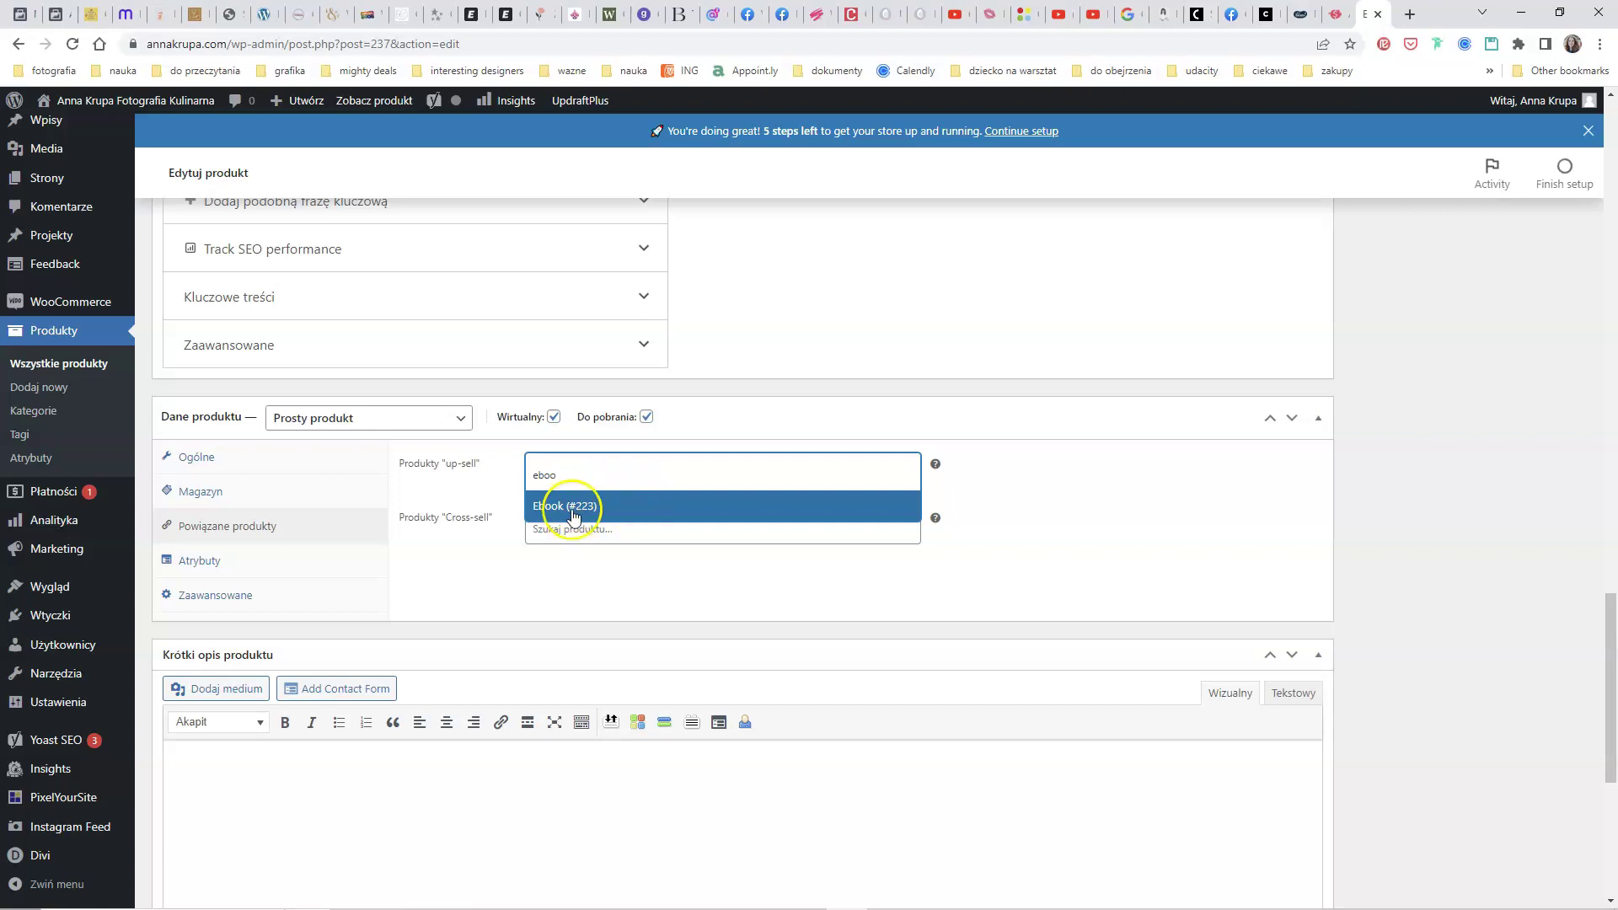
{"action": "left_click", "coordinate": [559, 508]}
Check the product list in a separate browser tab and add Pakiety wsparcia Wirtualnego - 1h - 90zł (#231) as the cross-sell product.
{"action": "left_click", "coordinate": [628, 524]}
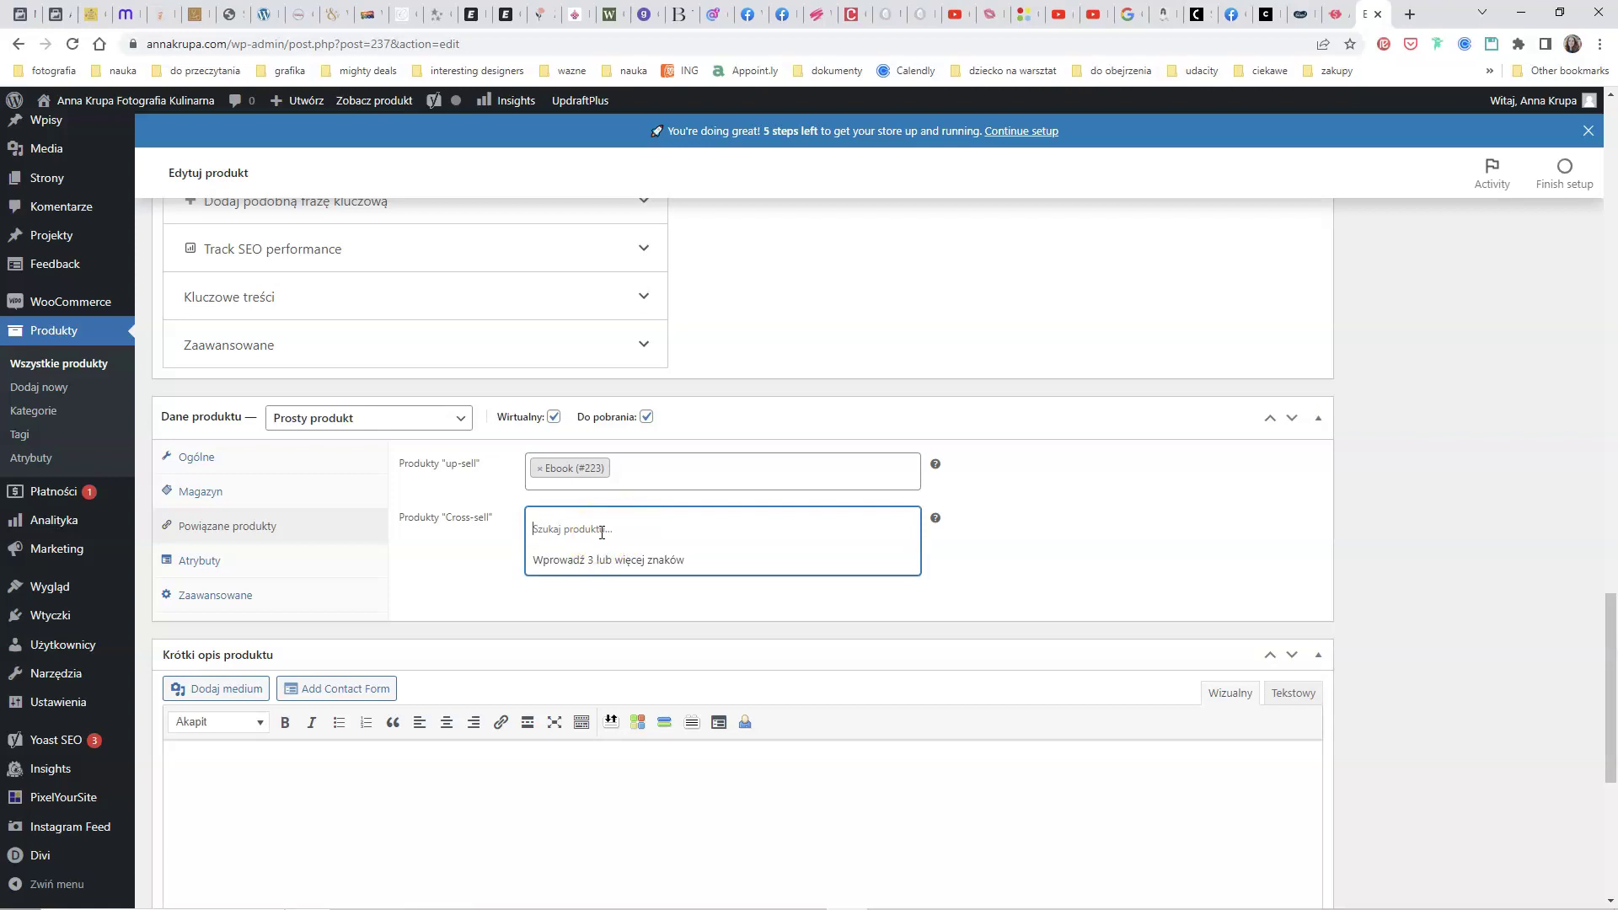
{"action": "mouse_move", "coordinate": [935, 518]}
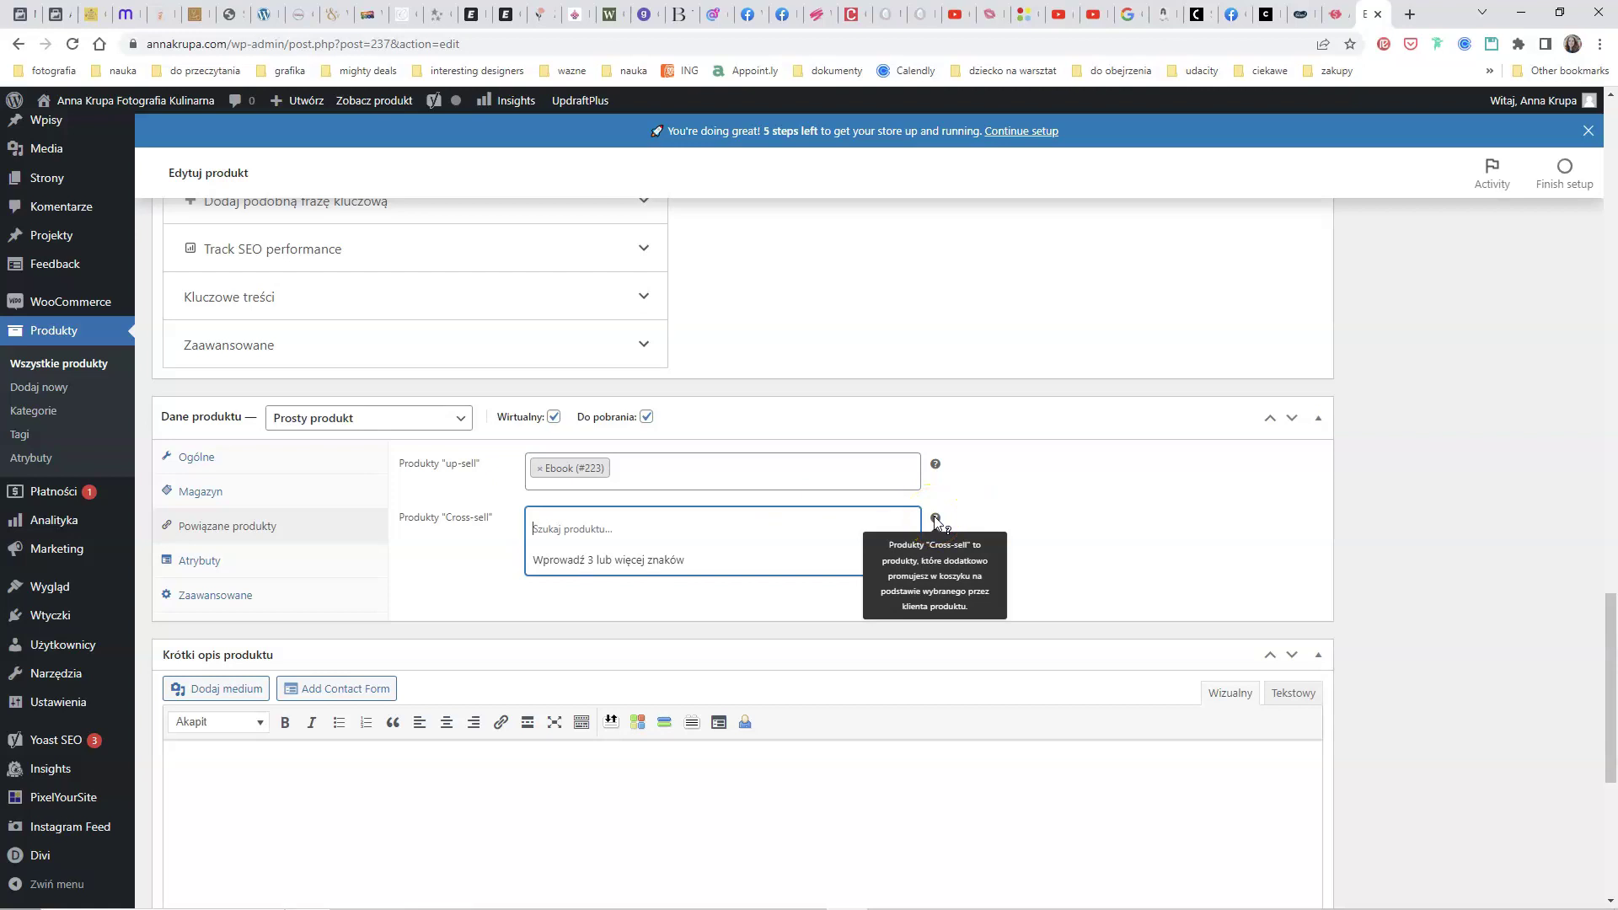
{"action": "right_click", "coordinate": [60, 367]}
{"action": "left_click", "coordinate": [118, 380]}
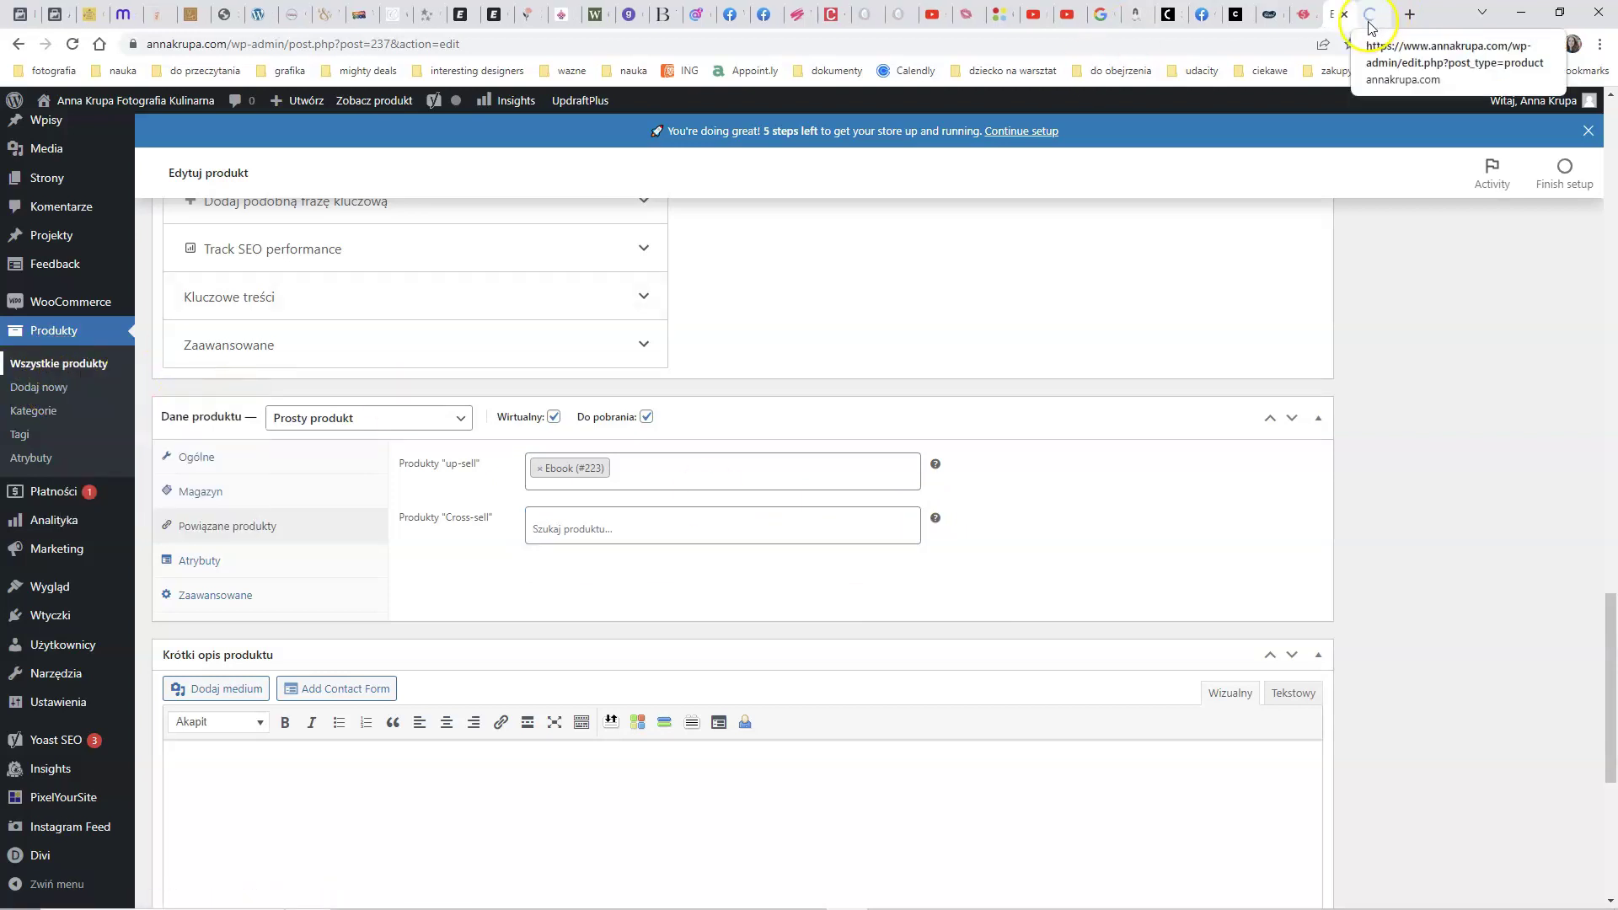
{"action": "left_click", "coordinate": [1369, 18]}
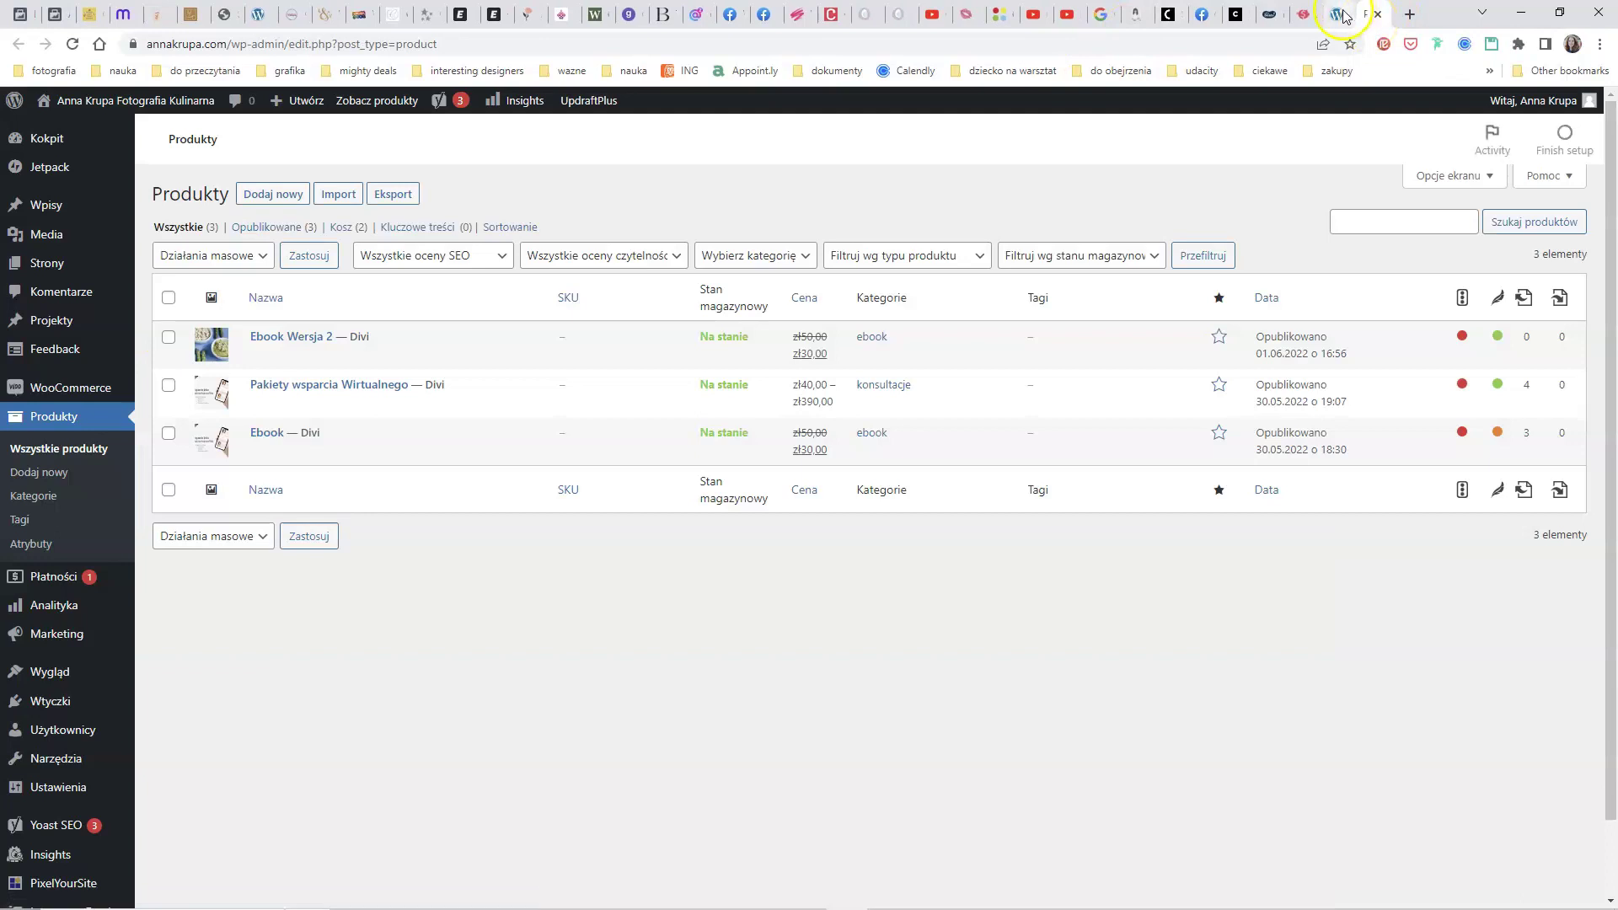
{"action": "left_click", "coordinate": [1335, 23]}
{"action": "left_click", "coordinate": [608, 524]}
{"action": "type", "text": "pra"}
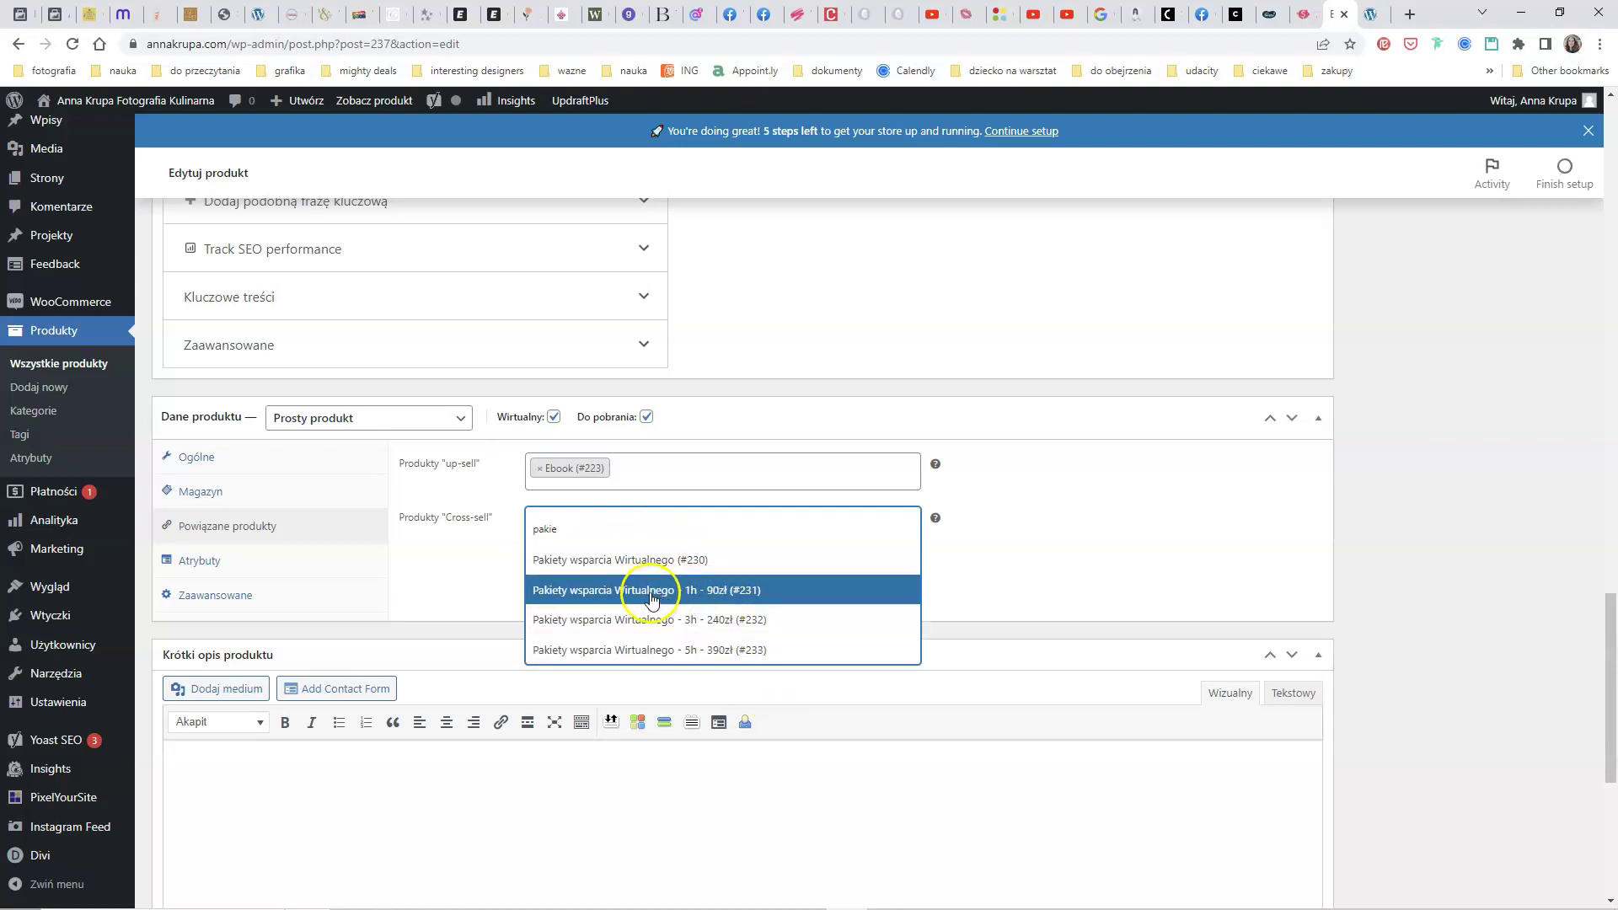
{"action": "left_click", "coordinate": [662, 591]}
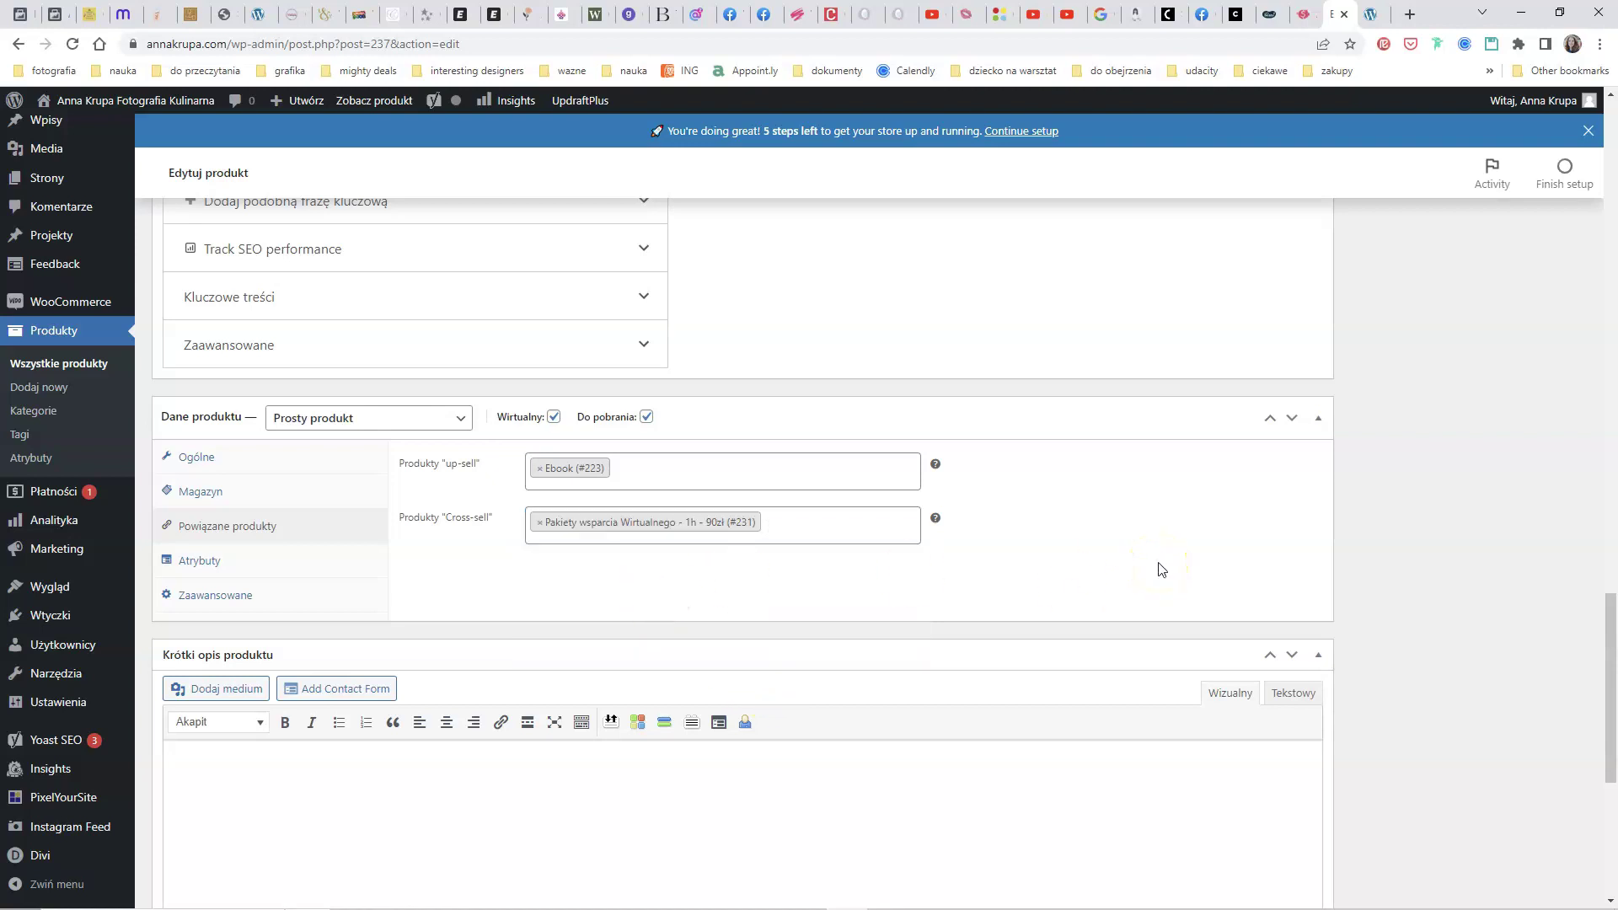
Update the product to save the linked products and open its page in the Divi front-end builder.
{"action": "scroll", "coordinate": [1180, 560], "scroll_direction": "up", "scroll_amount": 10}
{"action": "left_click", "coordinate": [1528, 682]}
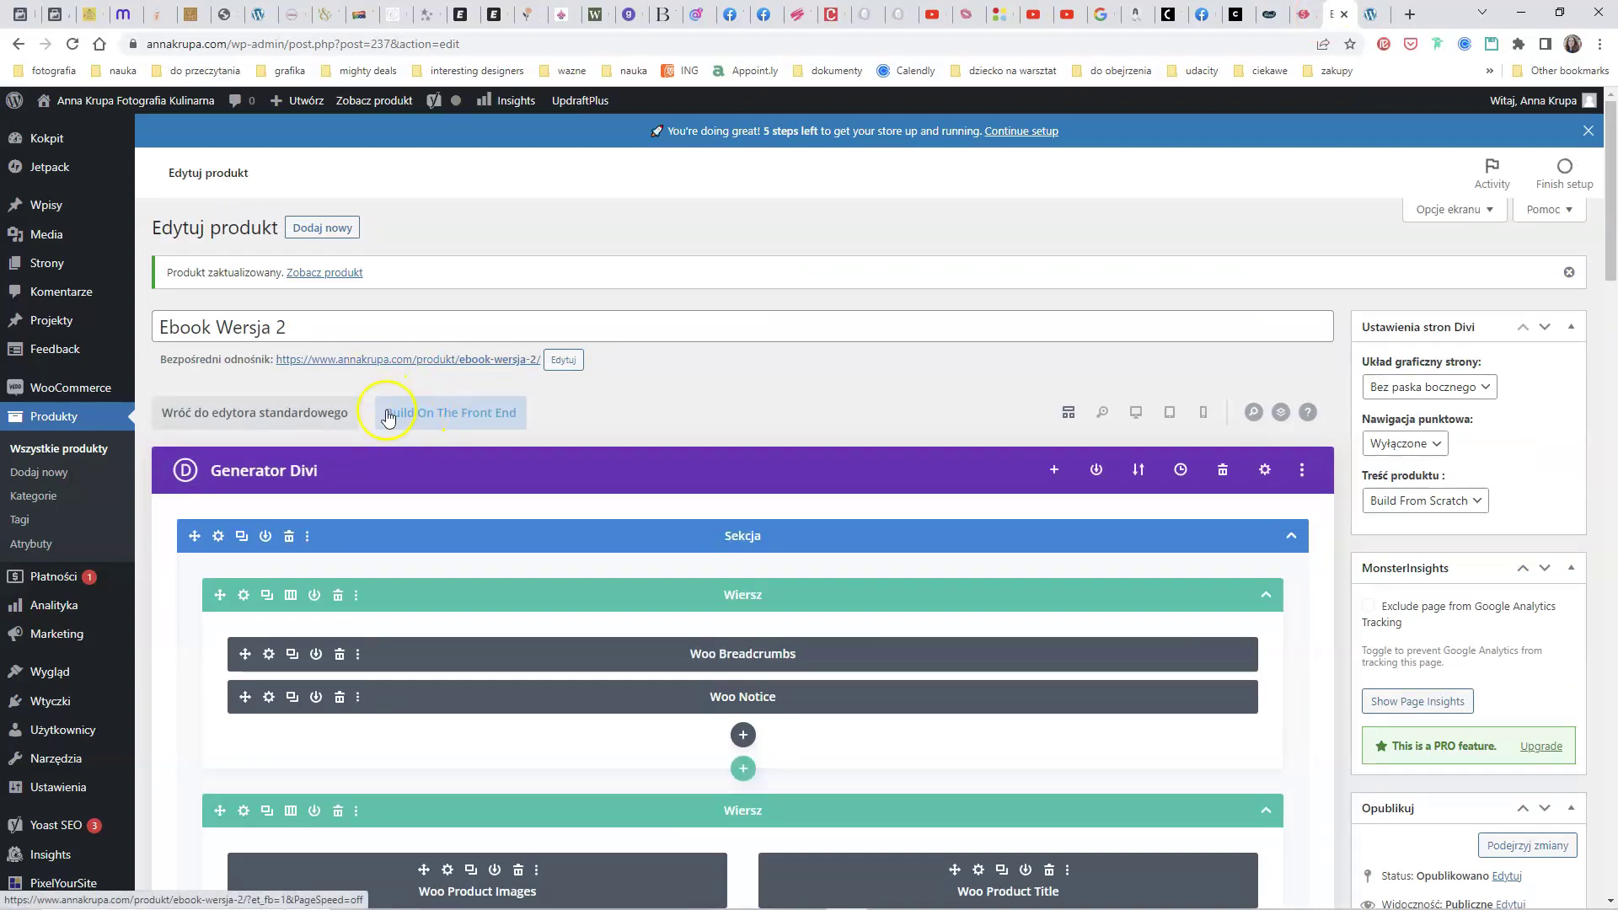
{"action": "left_click", "coordinate": [462, 414]}
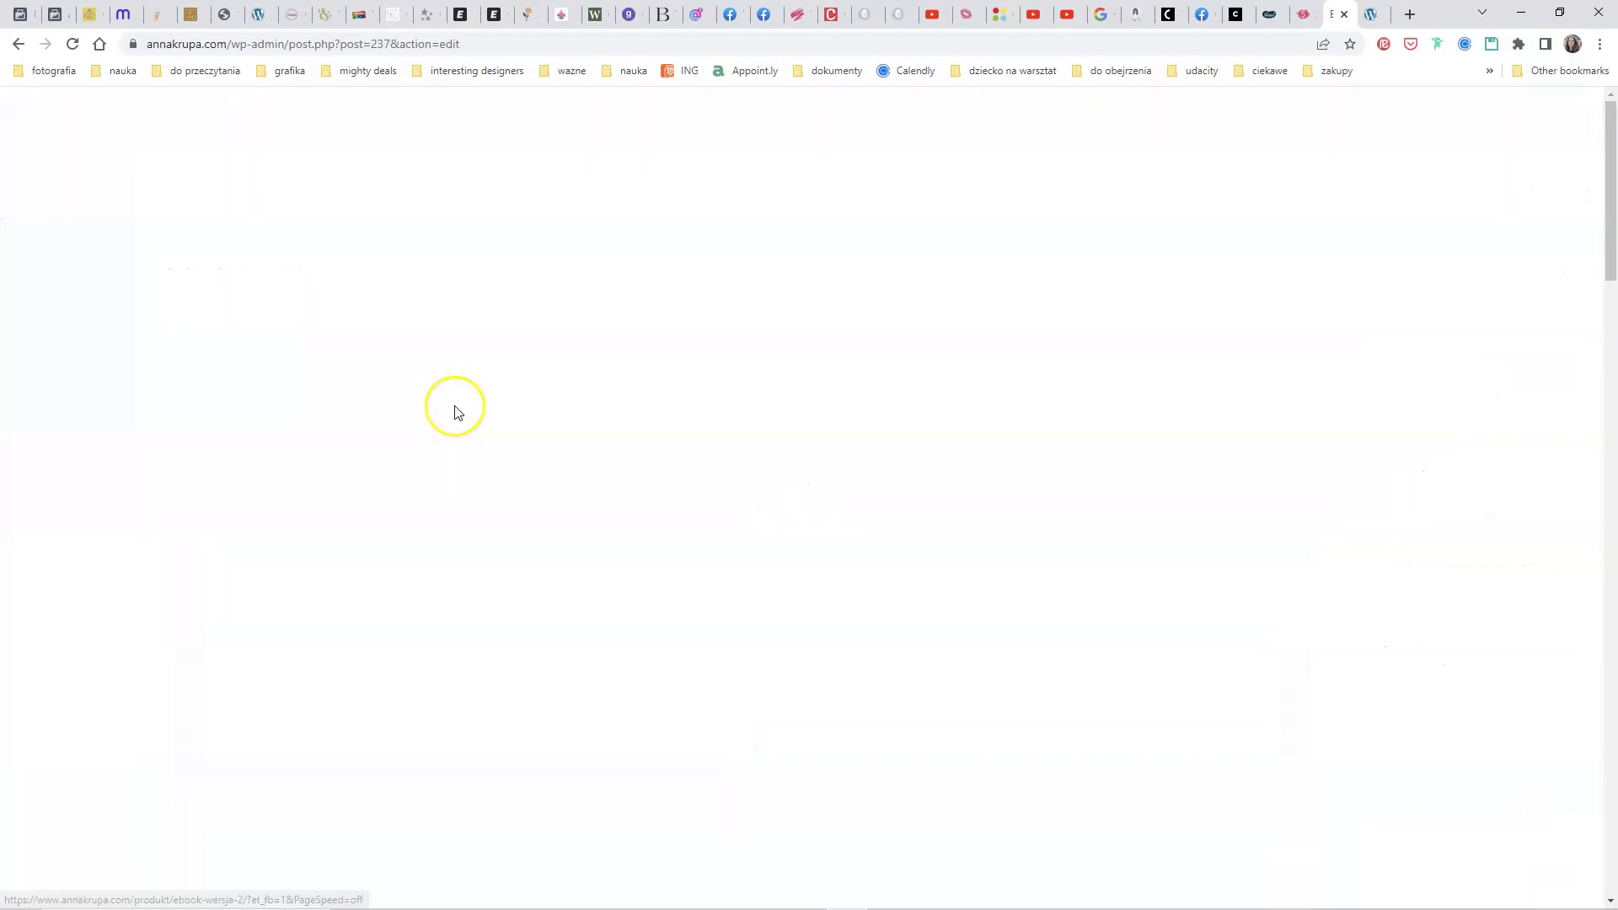
Insert a new single-column row below the salad image and text row.
{"action": "scroll", "coordinate": [971, 501], "scroll_direction": "down", "scroll_amount": 5}
{"action": "scroll", "coordinate": [970, 502], "scroll_direction": "down", "scroll_amount": 2}
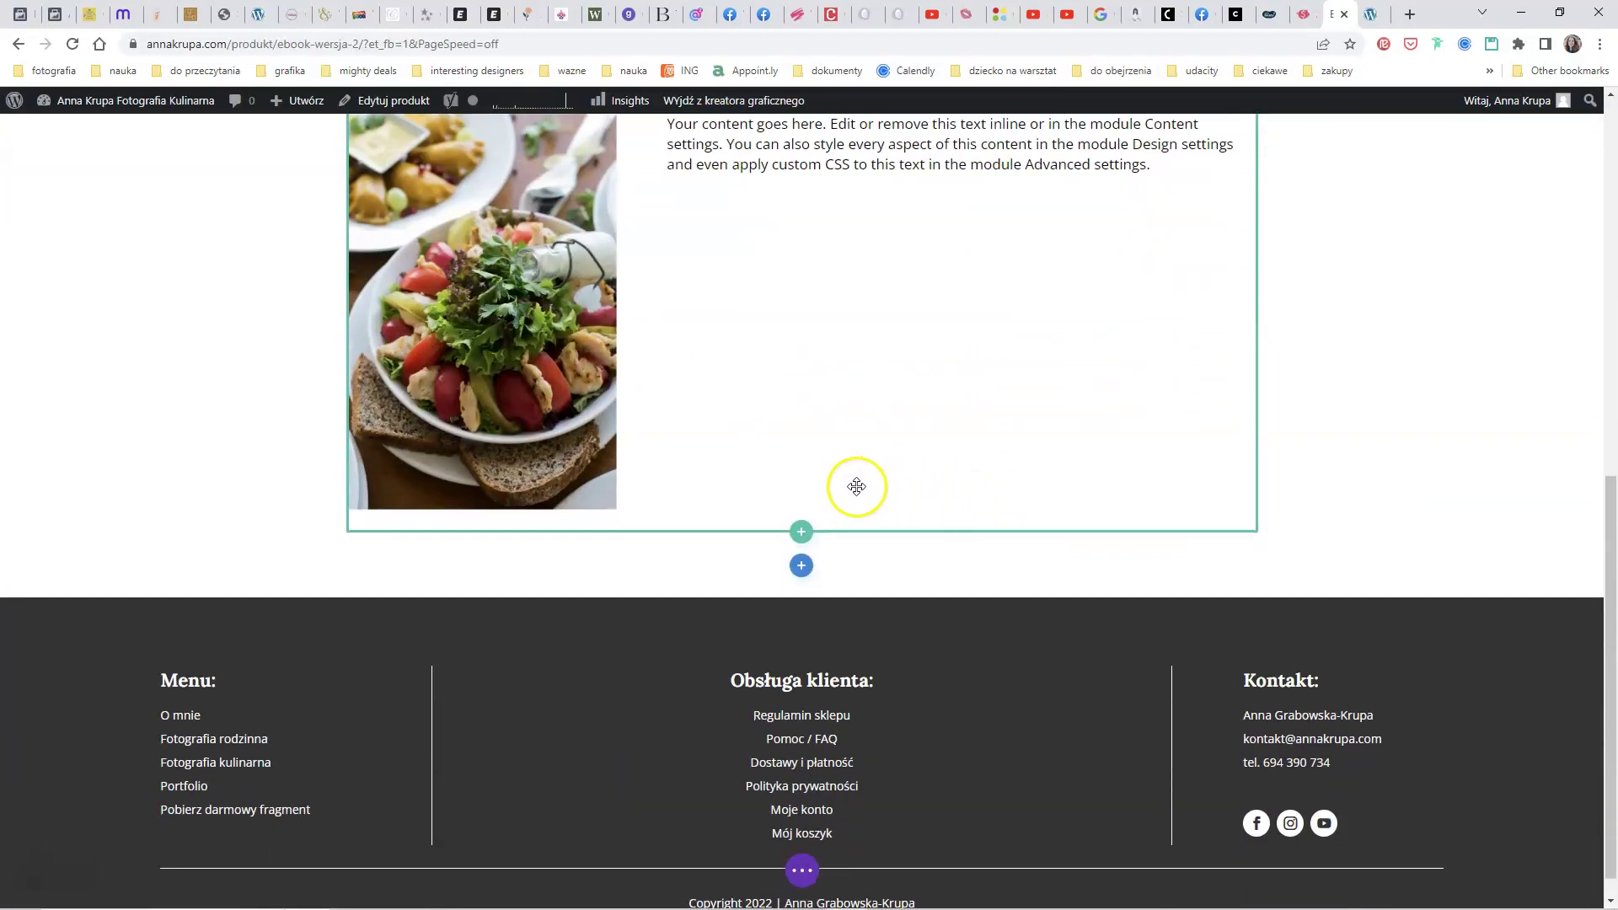
{"action": "left_click", "coordinate": [801, 533]}
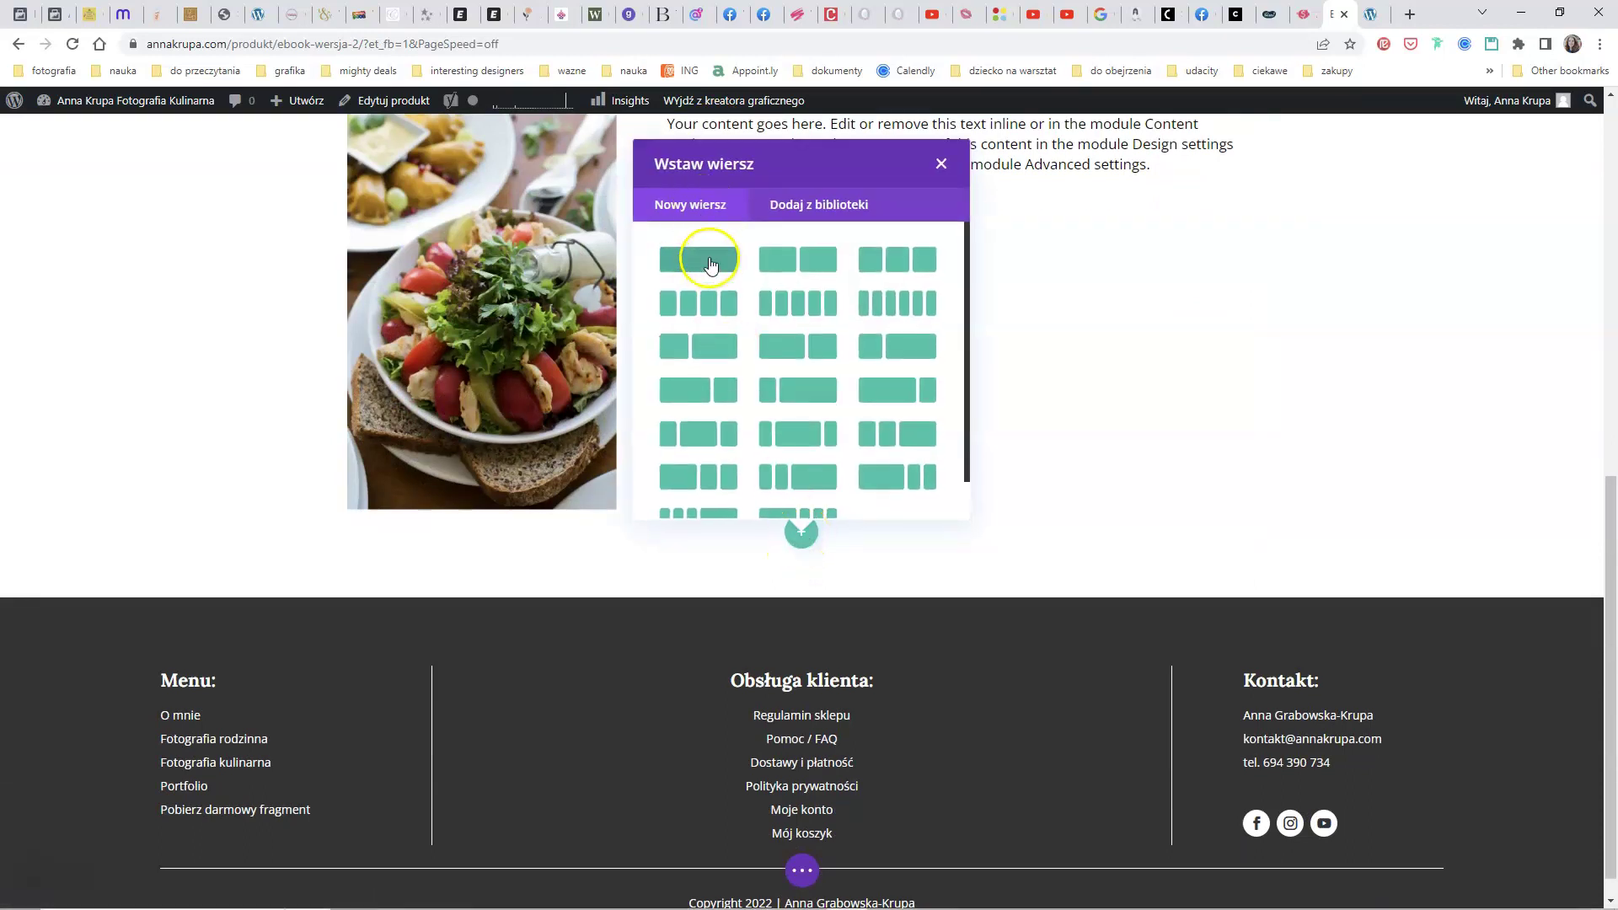
{"action": "left_click", "coordinate": [704, 267]}
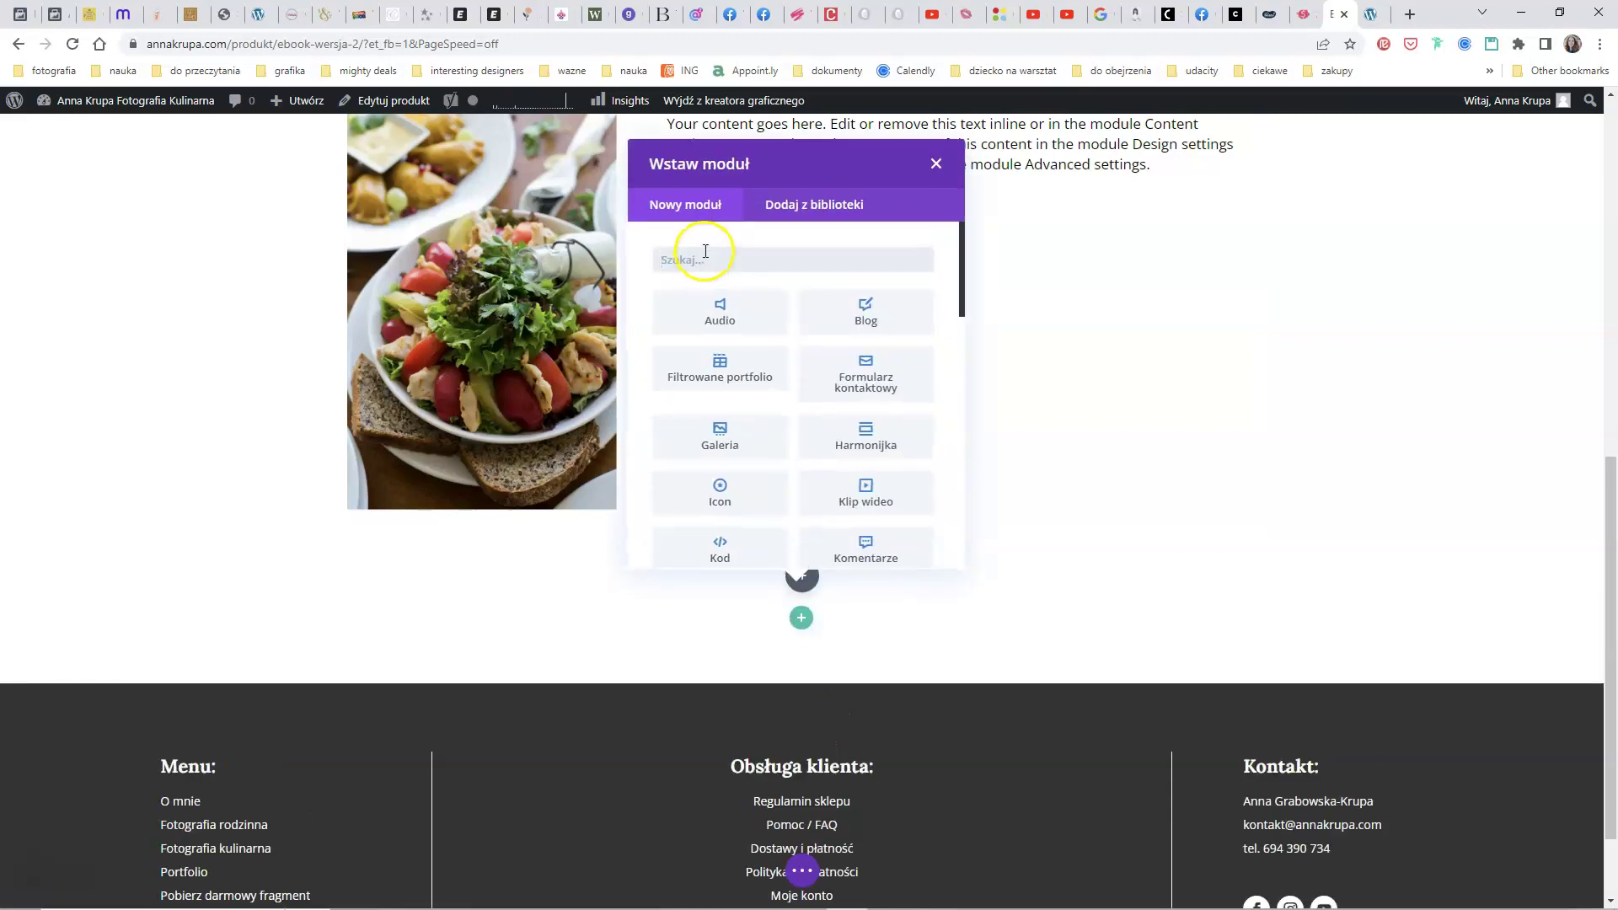
Search the modules for "woo" and insert a Woo Product Upsell module into the new row.
{"action": "type", "text": "woo"}
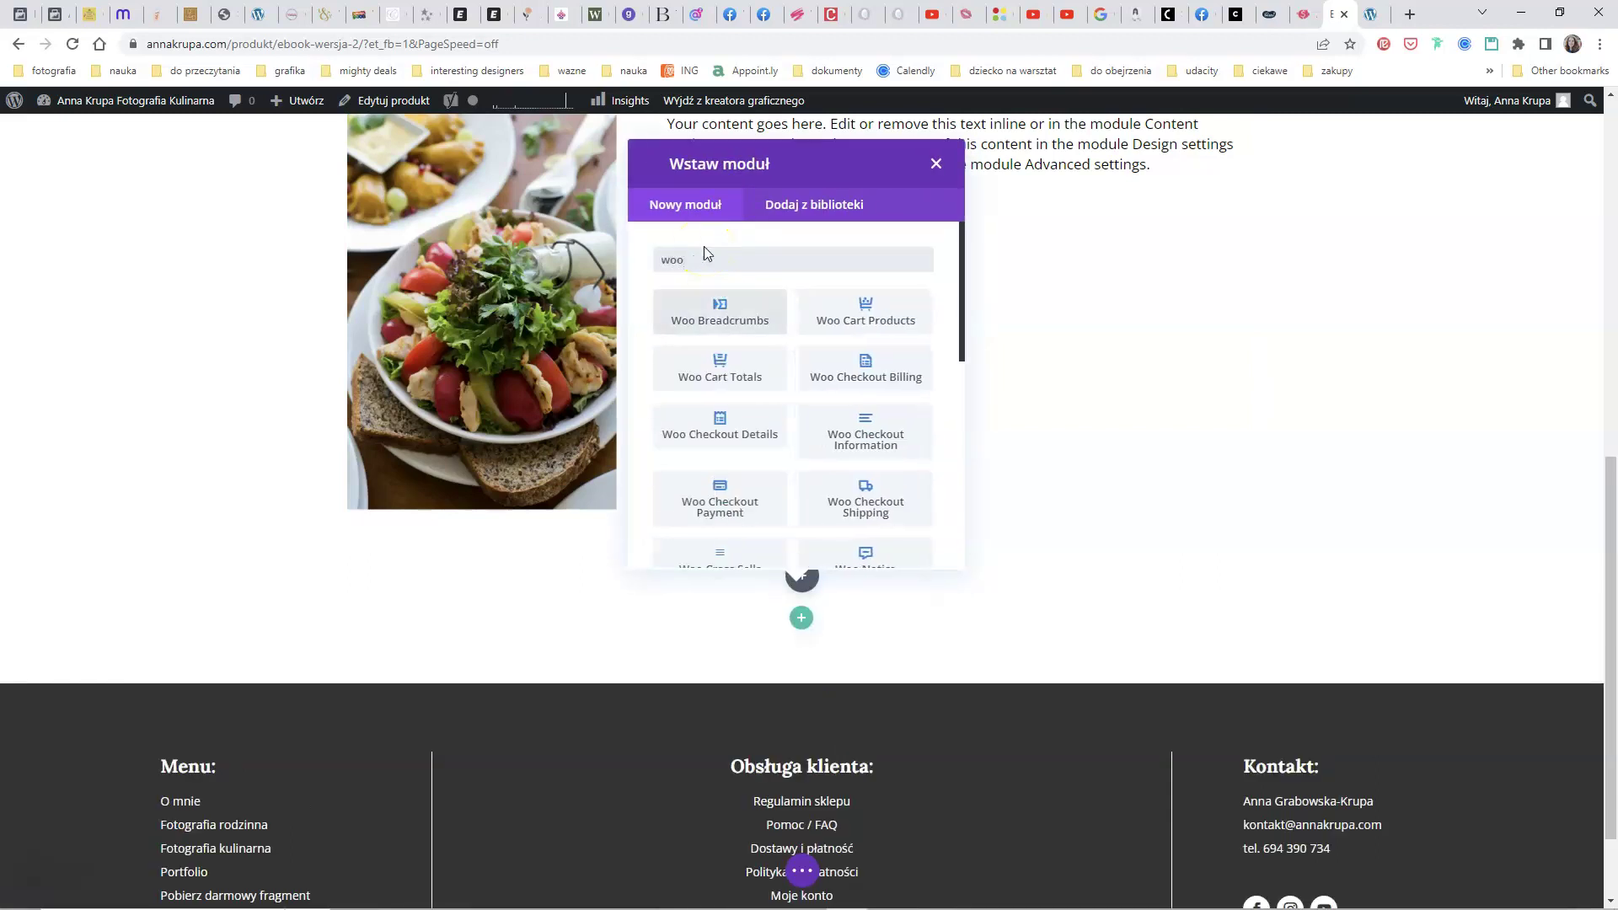
{"action": "scroll", "coordinate": [944, 512], "scroll_direction": "down", "scroll_amount": 5}
{"action": "scroll", "coordinate": [944, 511], "scroll_direction": "down", "scroll_amount": 3}
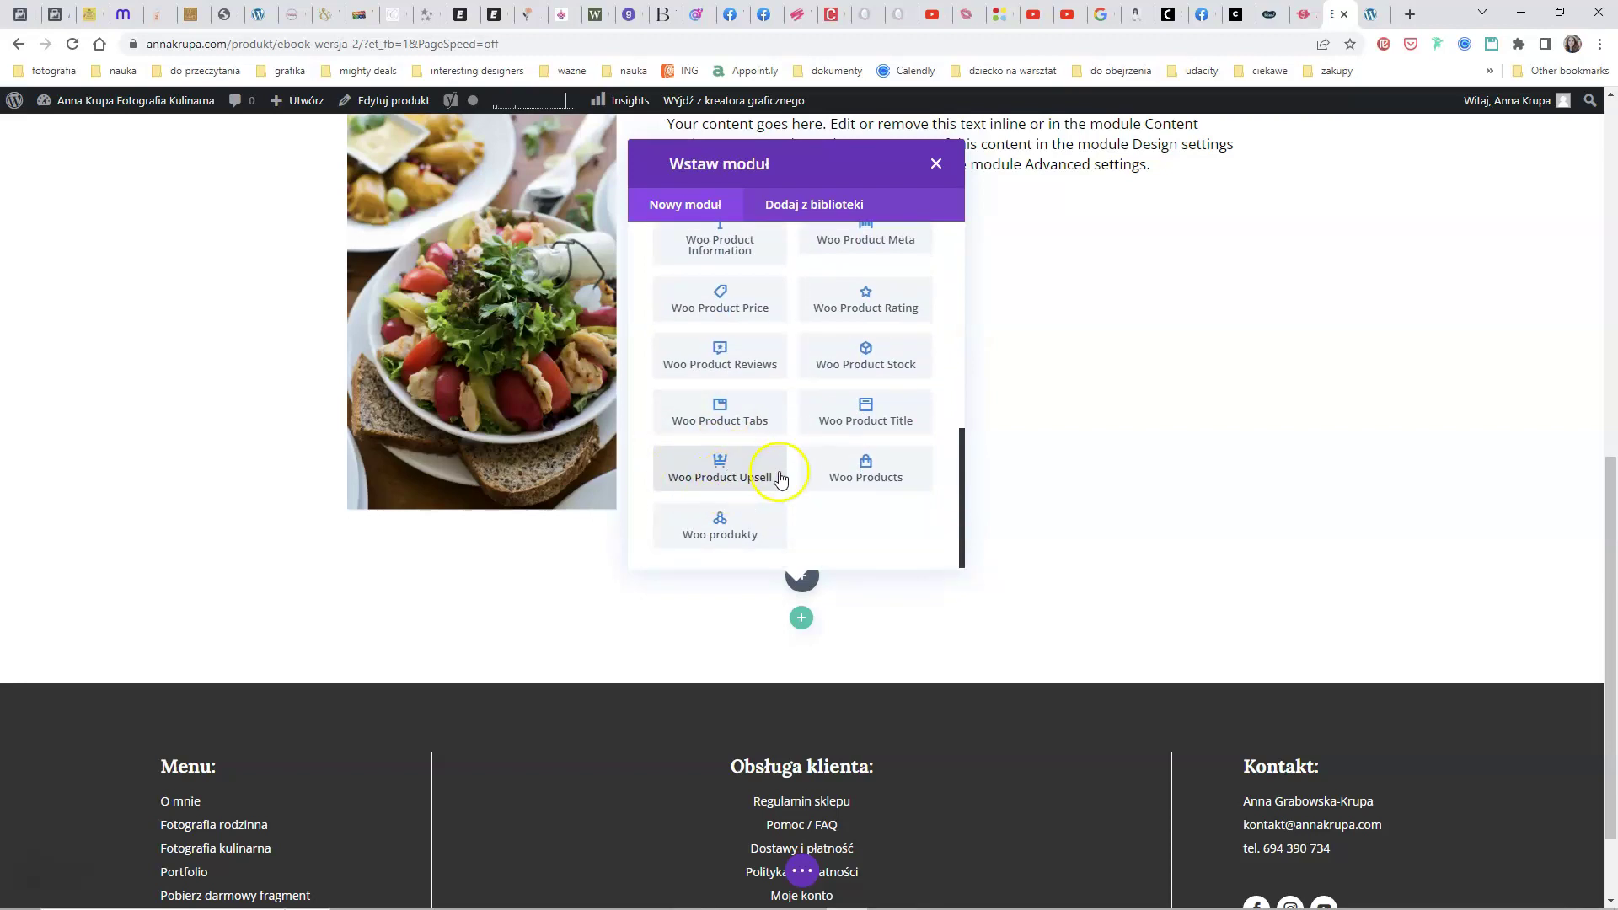
{"action": "left_click", "coordinate": [719, 466]}
Set the upsell module's product count to 4 and its column layout to 1 column, keeping the settings dialog clear of the preview.
{"action": "left_click_drag", "start_coordinate": [454, 263], "coordinate": [1039, 171]}
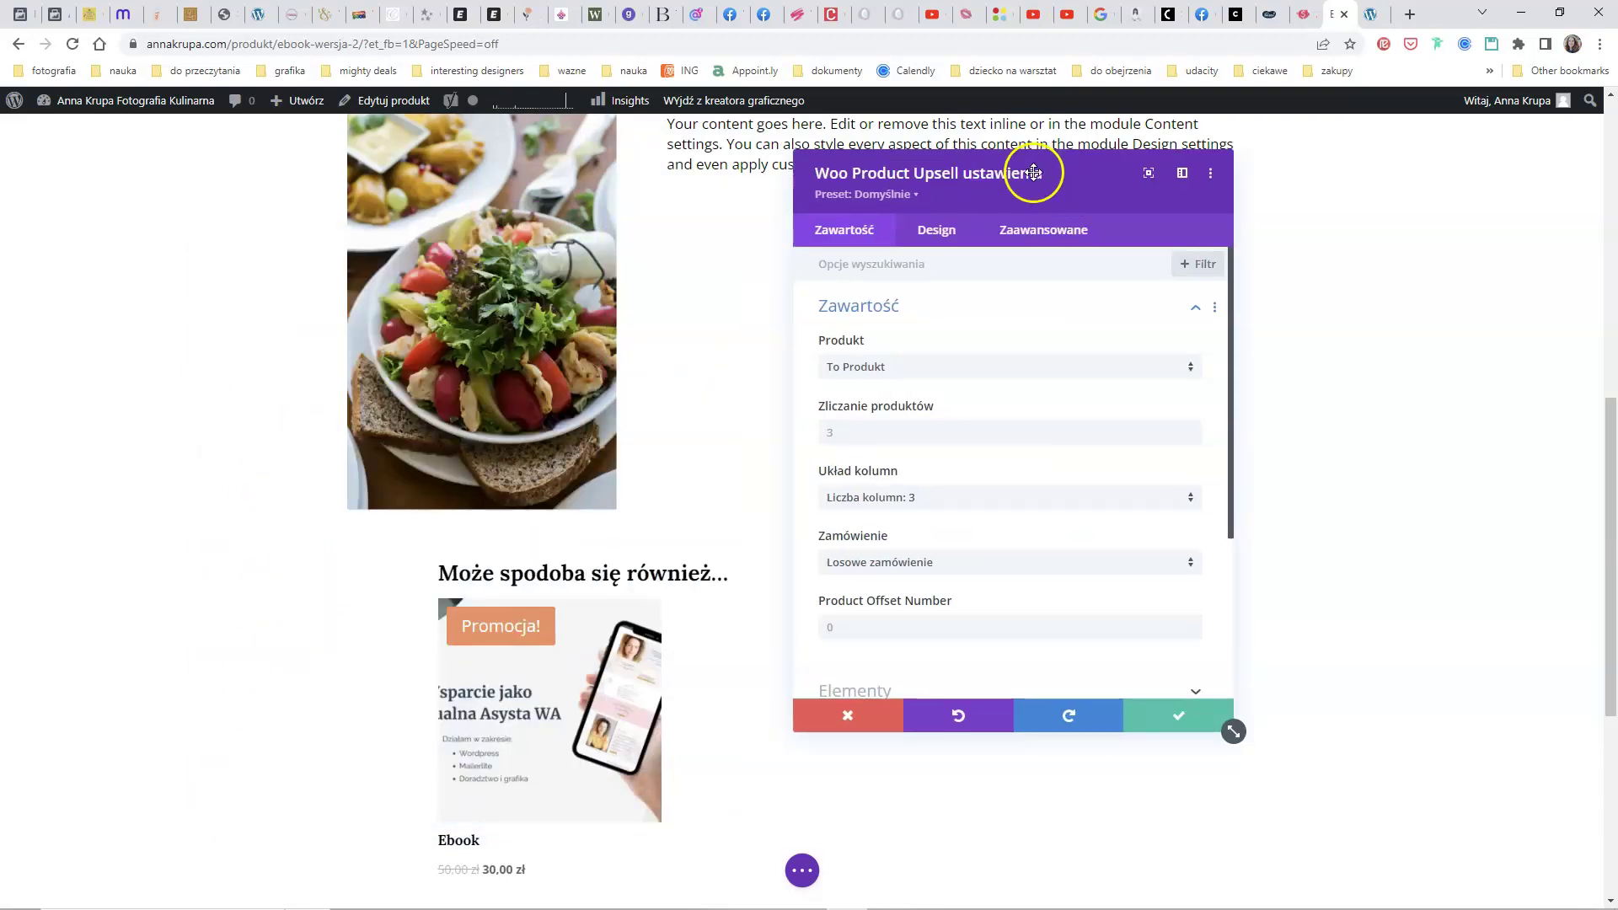
{"action": "left_click", "coordinate": [829, 432]}
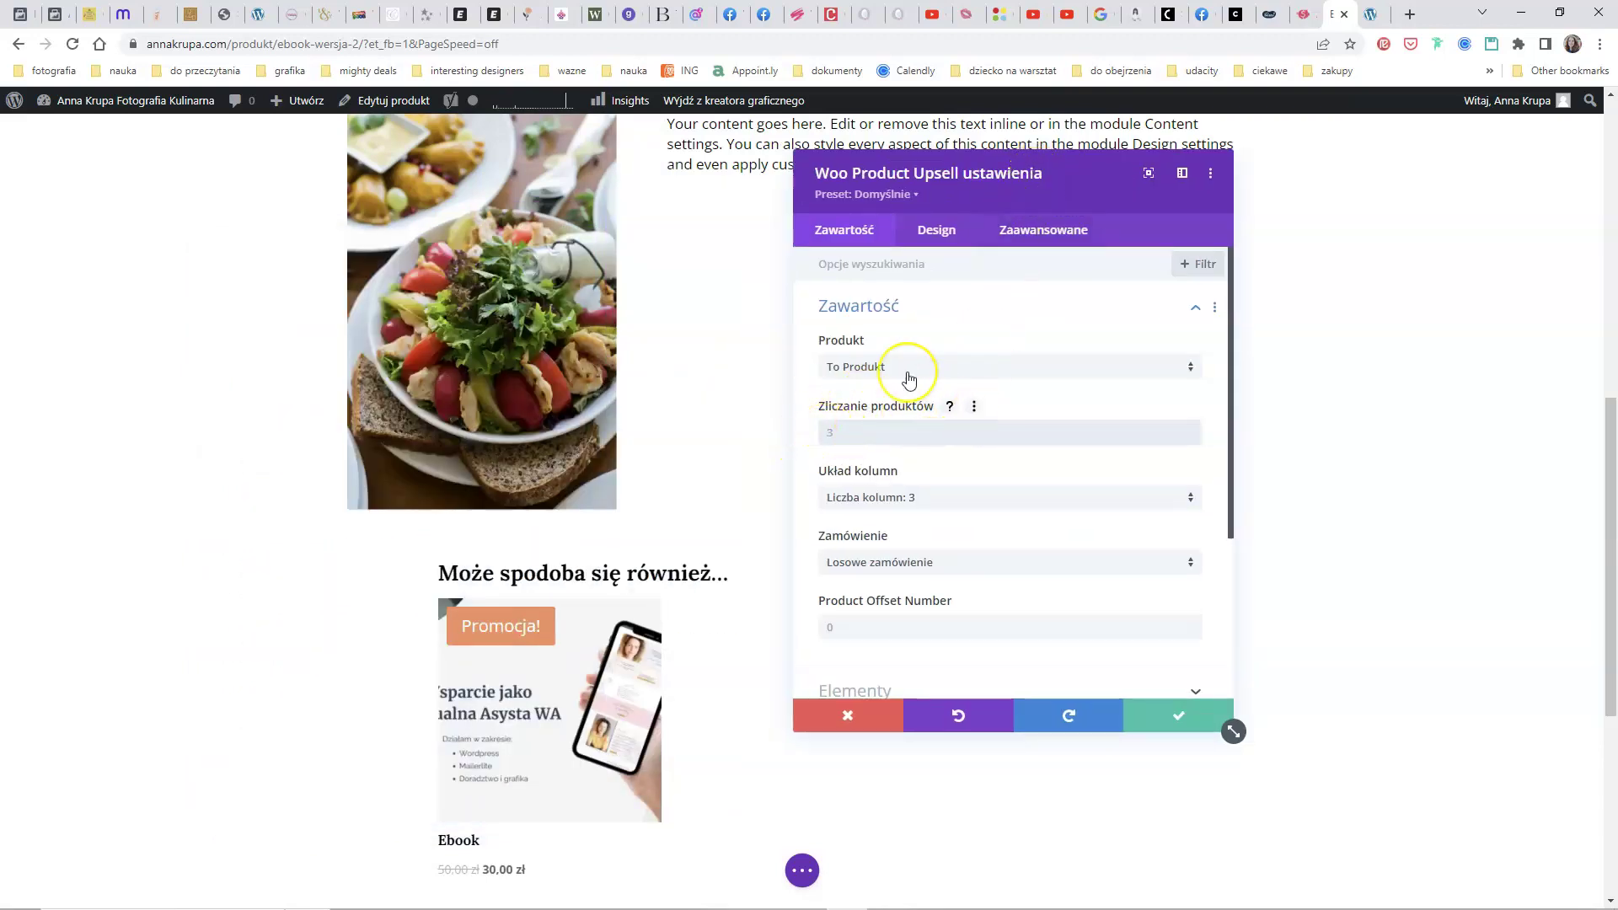
{"action": "type", "text": "5"}
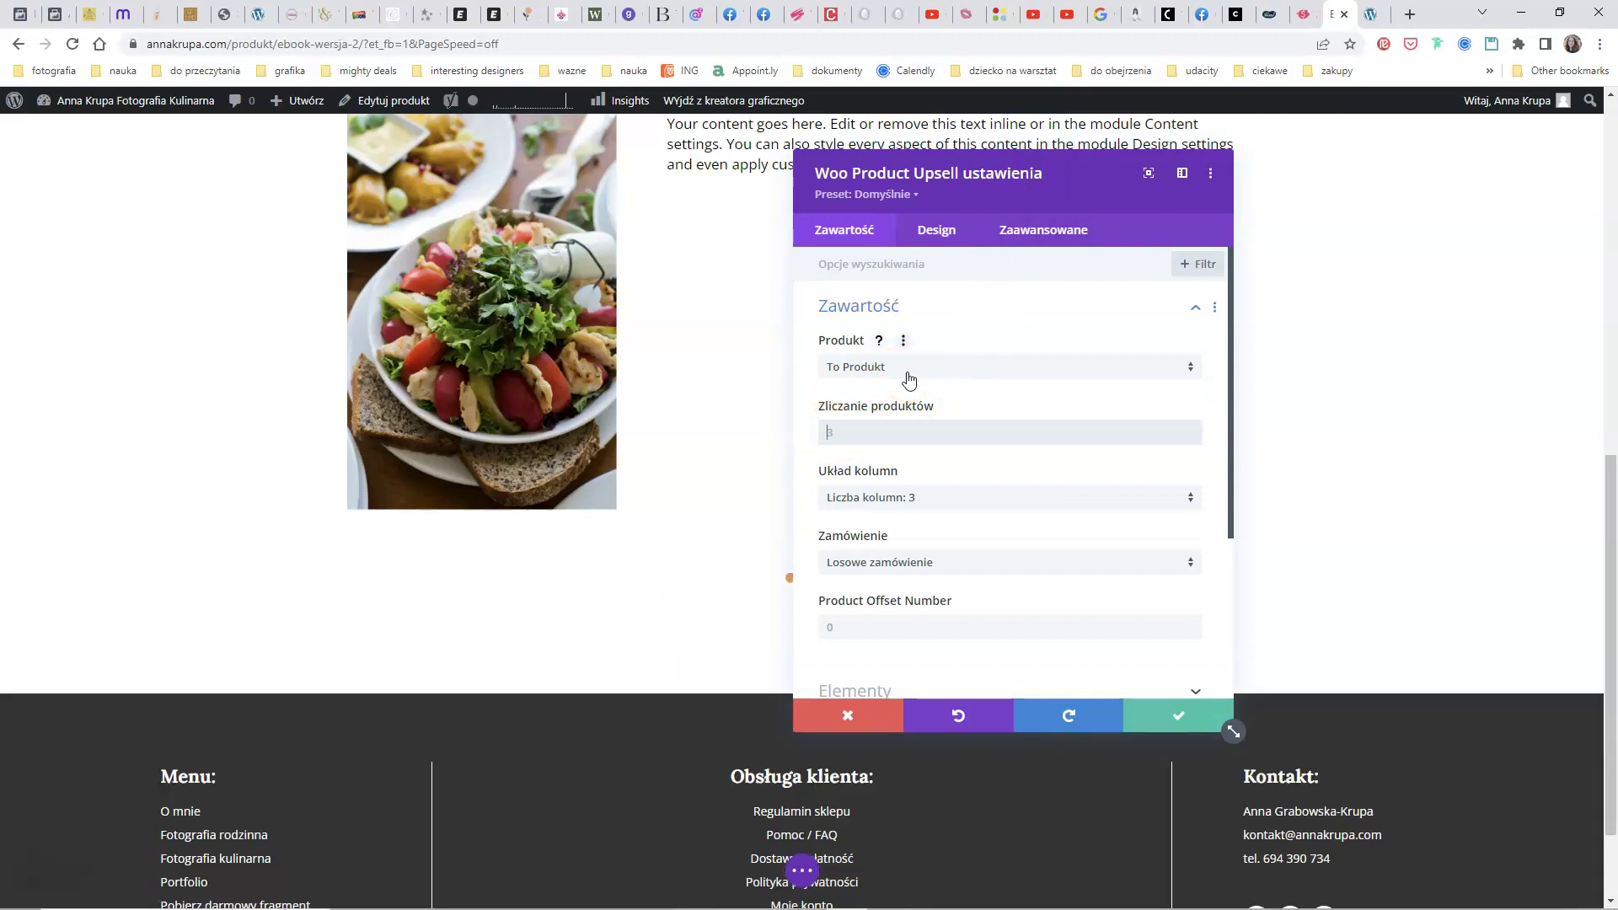
{"action": "type", "text": "4"}
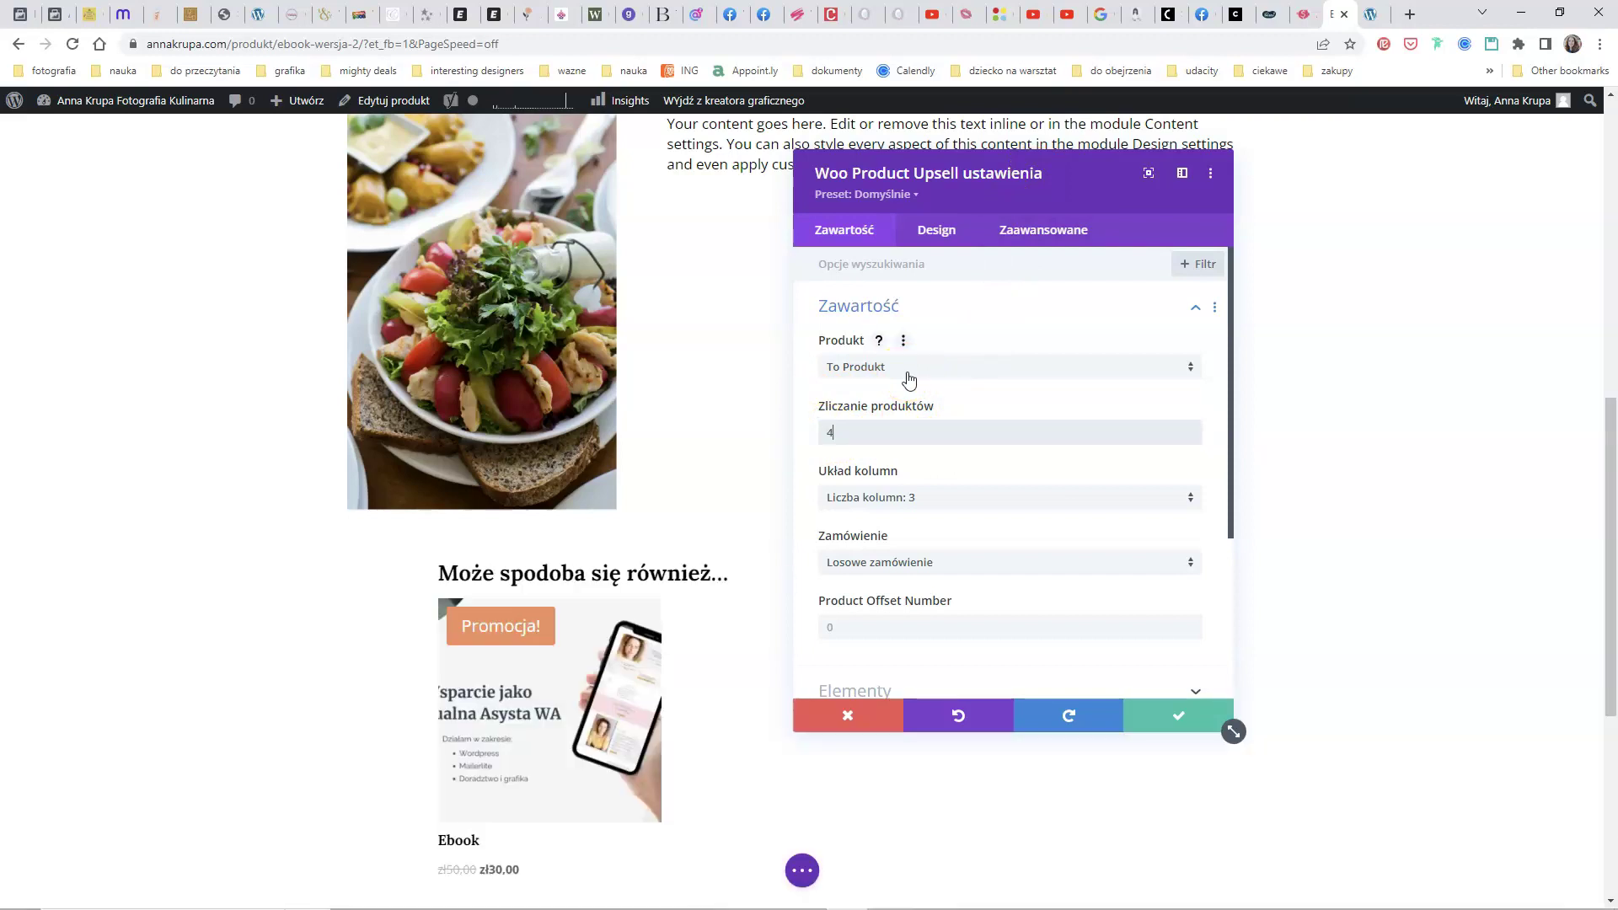
{"action": "left_click", "coordinate": [870, 498]}
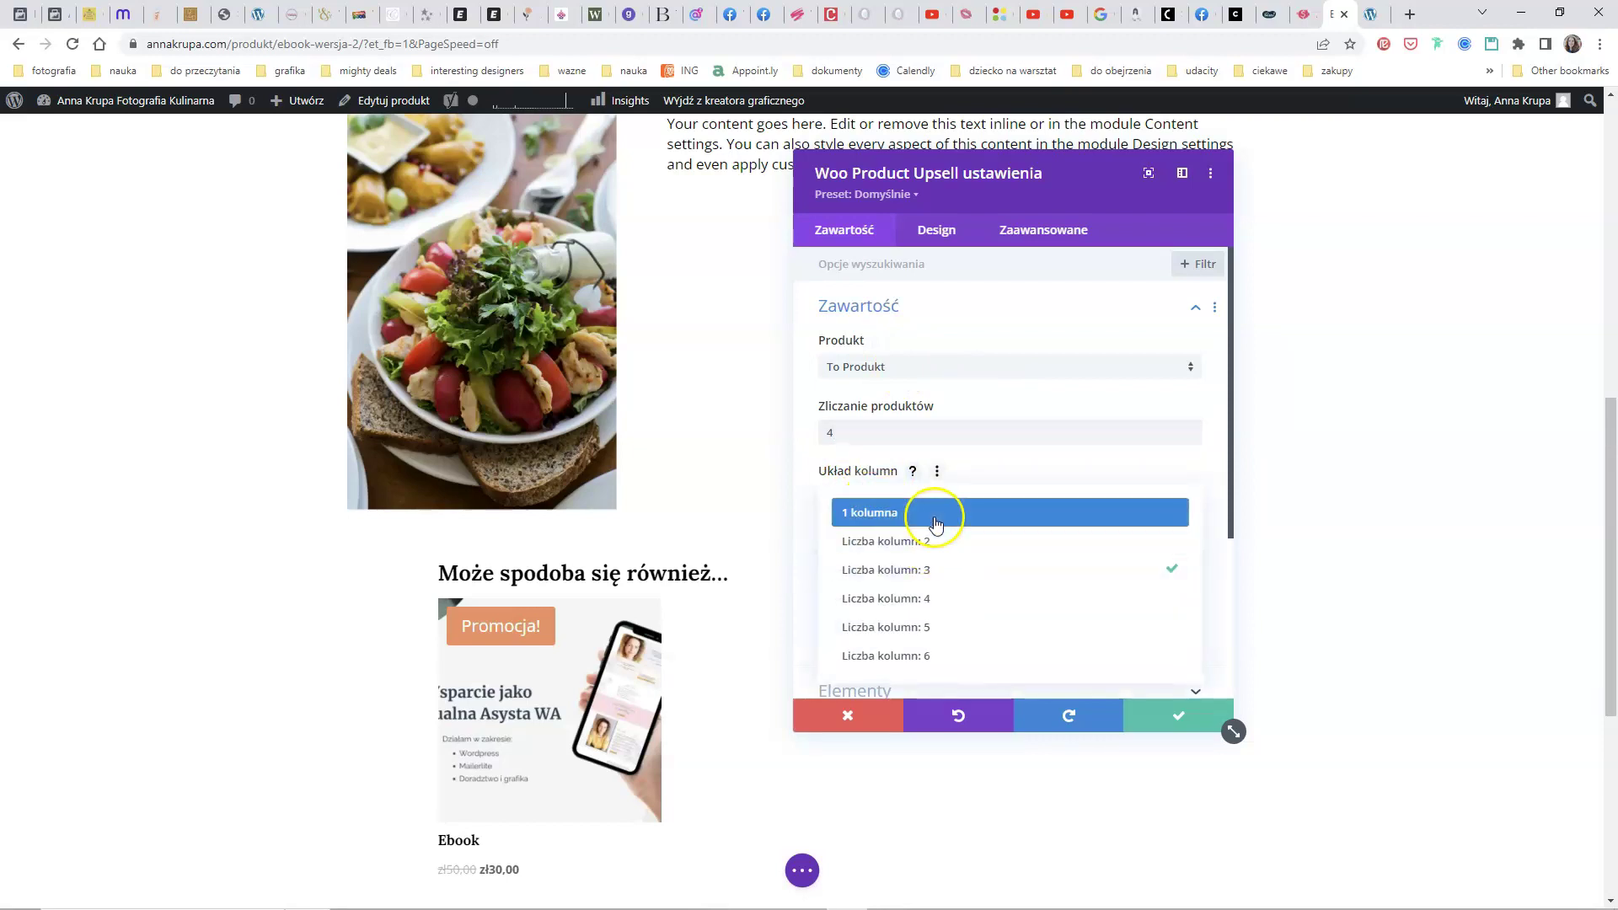
{"action": "left_click", "coordinate": [868, 513]}
{"action": "left_click_drag", "start_coordinate": [1036, 174], "coordinate": [1592, 168]}
{"action": "scroll", "coordinate": [941, 700], "scroll_direction": "down", "scroll_amount": 4}
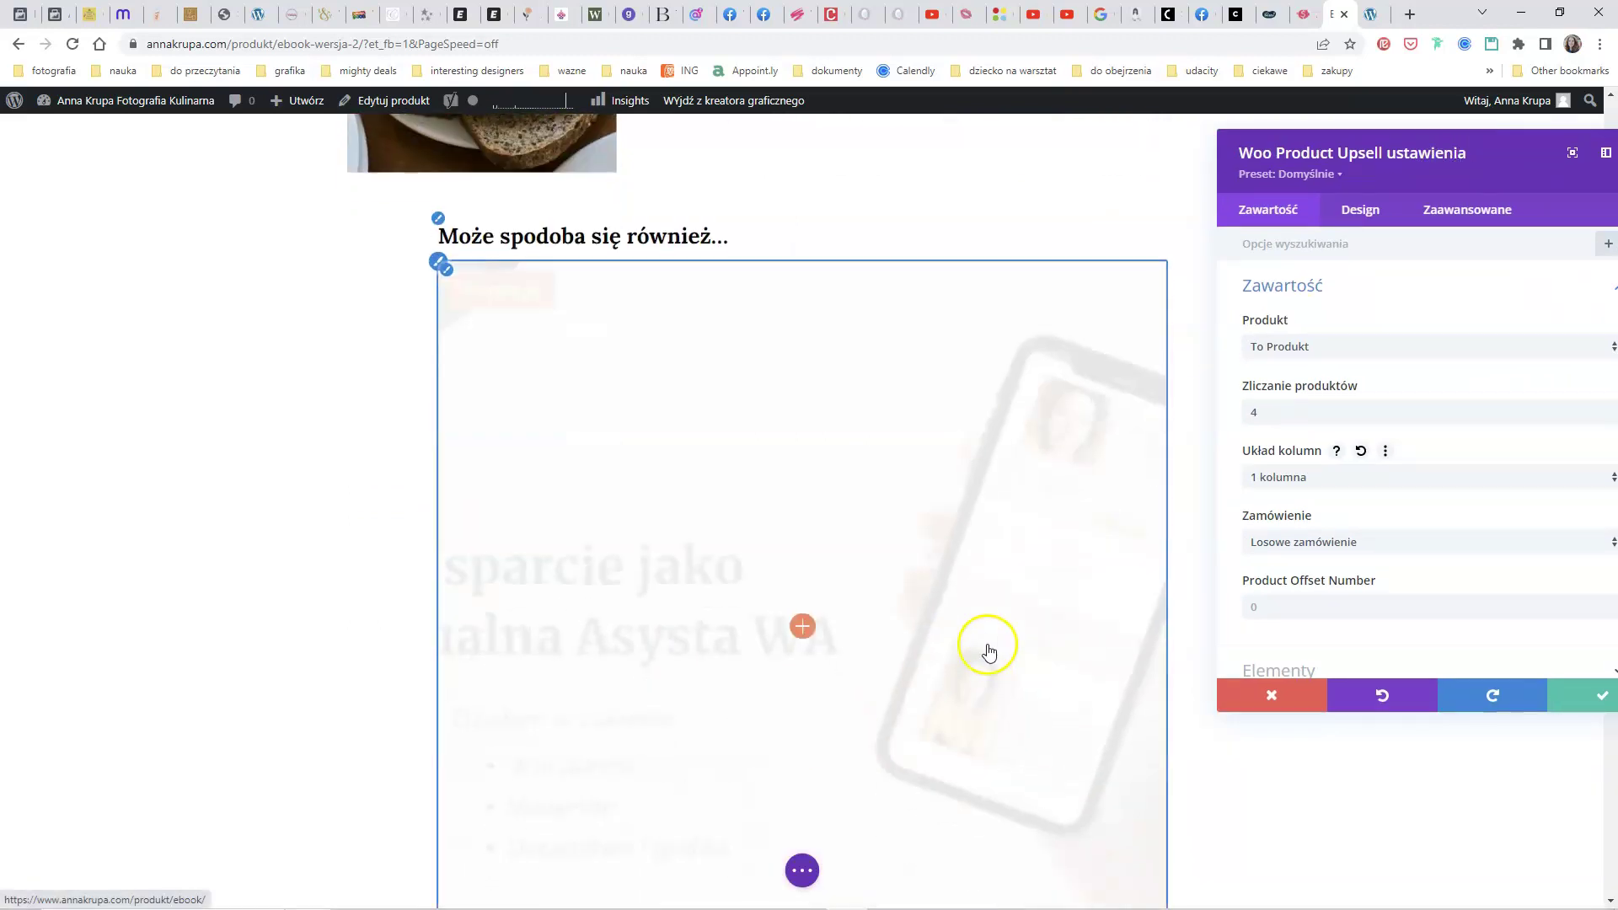
Set the upsell module's column layout to 3 columns and move its settings dialog fully into view.
{"action": "left_click", "coordinate": [1281, 479]}
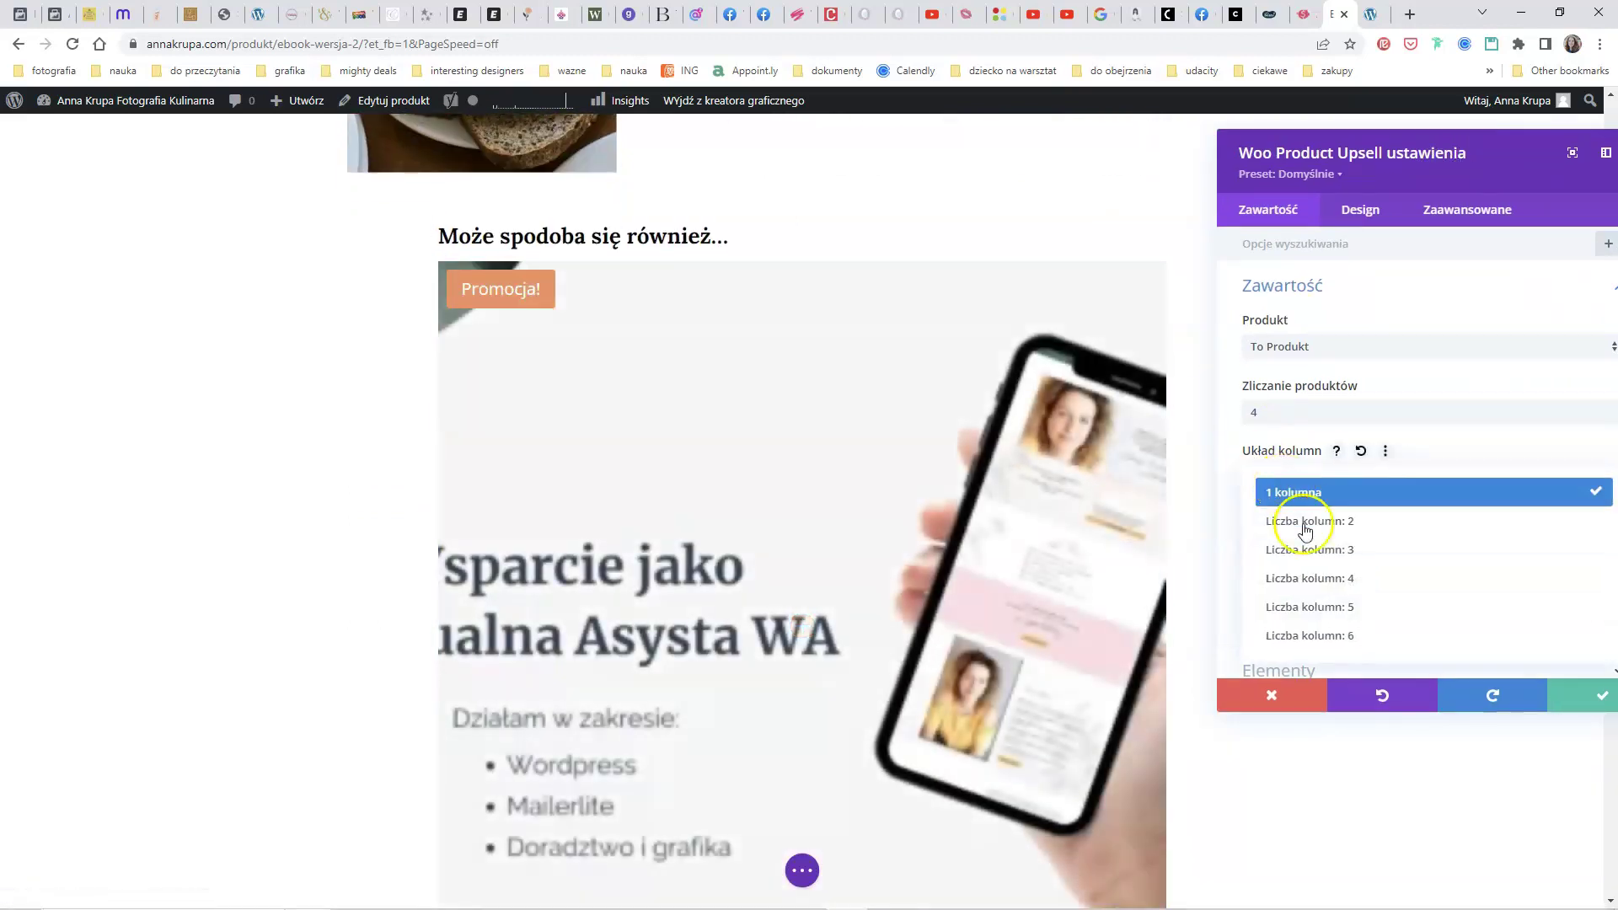
{"action": "left_click", "coordinate": [1321, 552]}
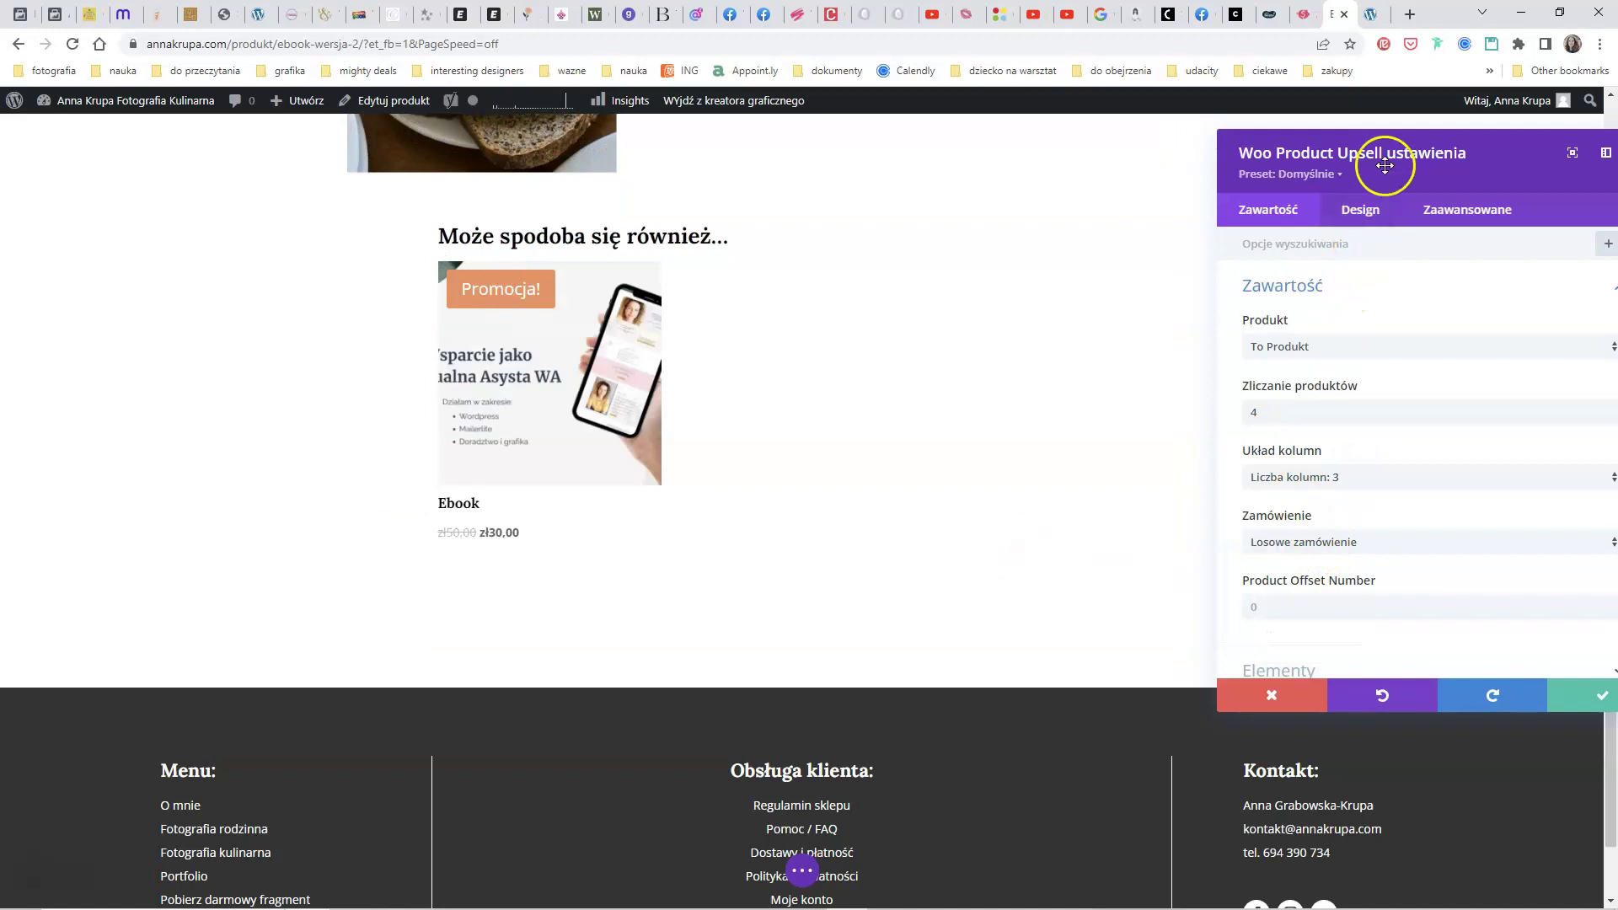
{"action": "left_click_drag", "start_coordinate": [1387, 166], "coordinate": [1126, 160]}
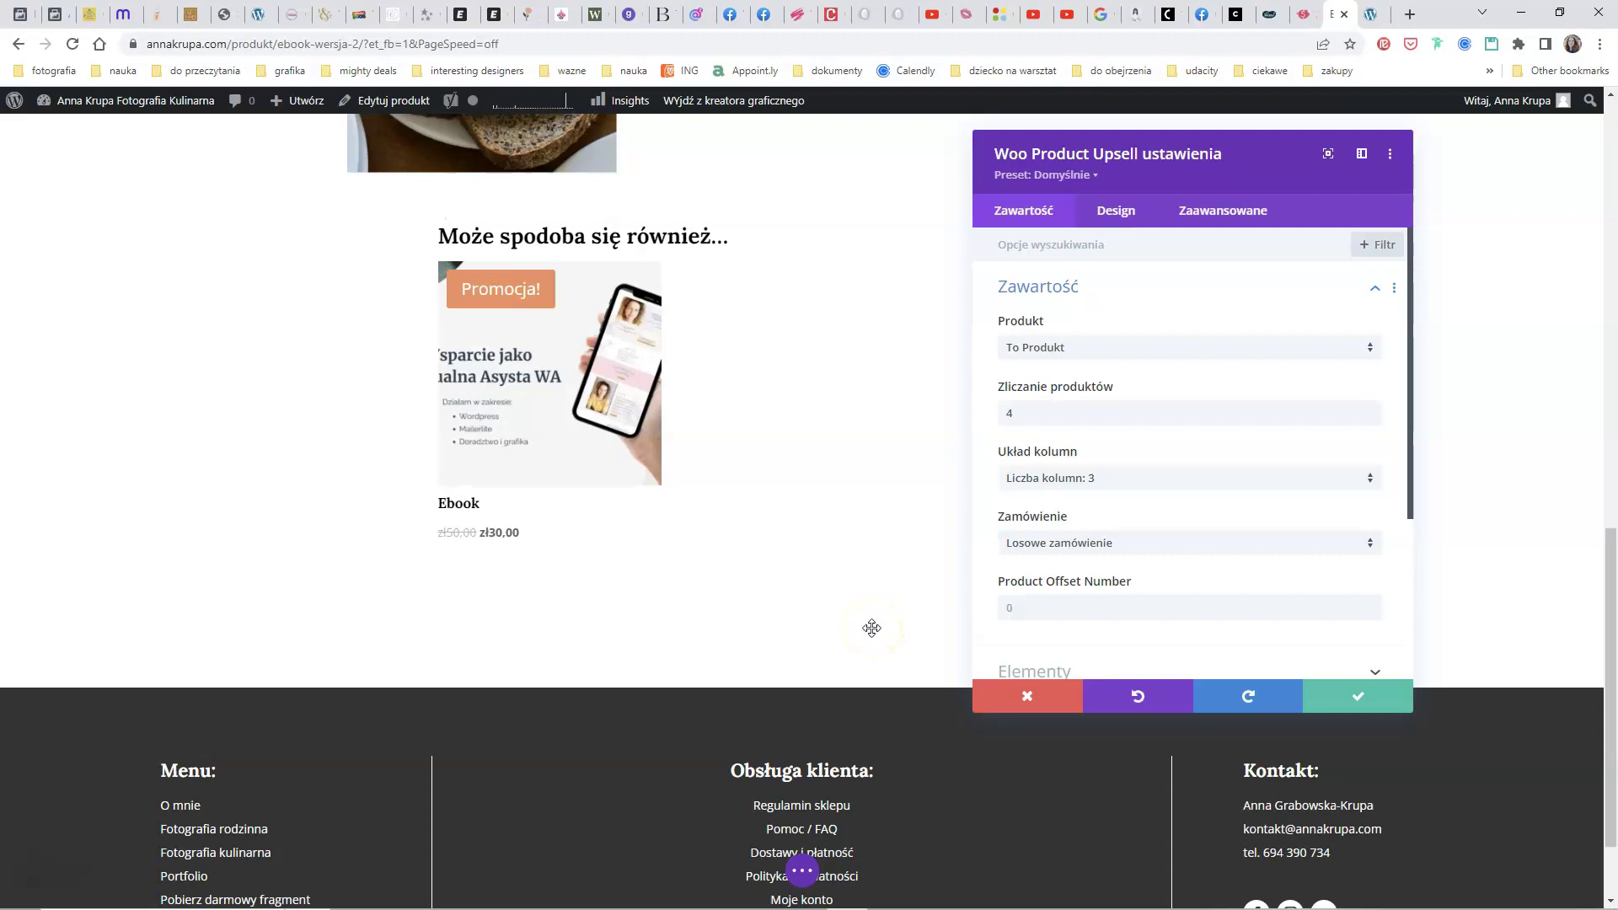
Open the upsell module's design settings and look through the heading's title text options.
{"action": "left_click", "coordinate": [1115, 219]}
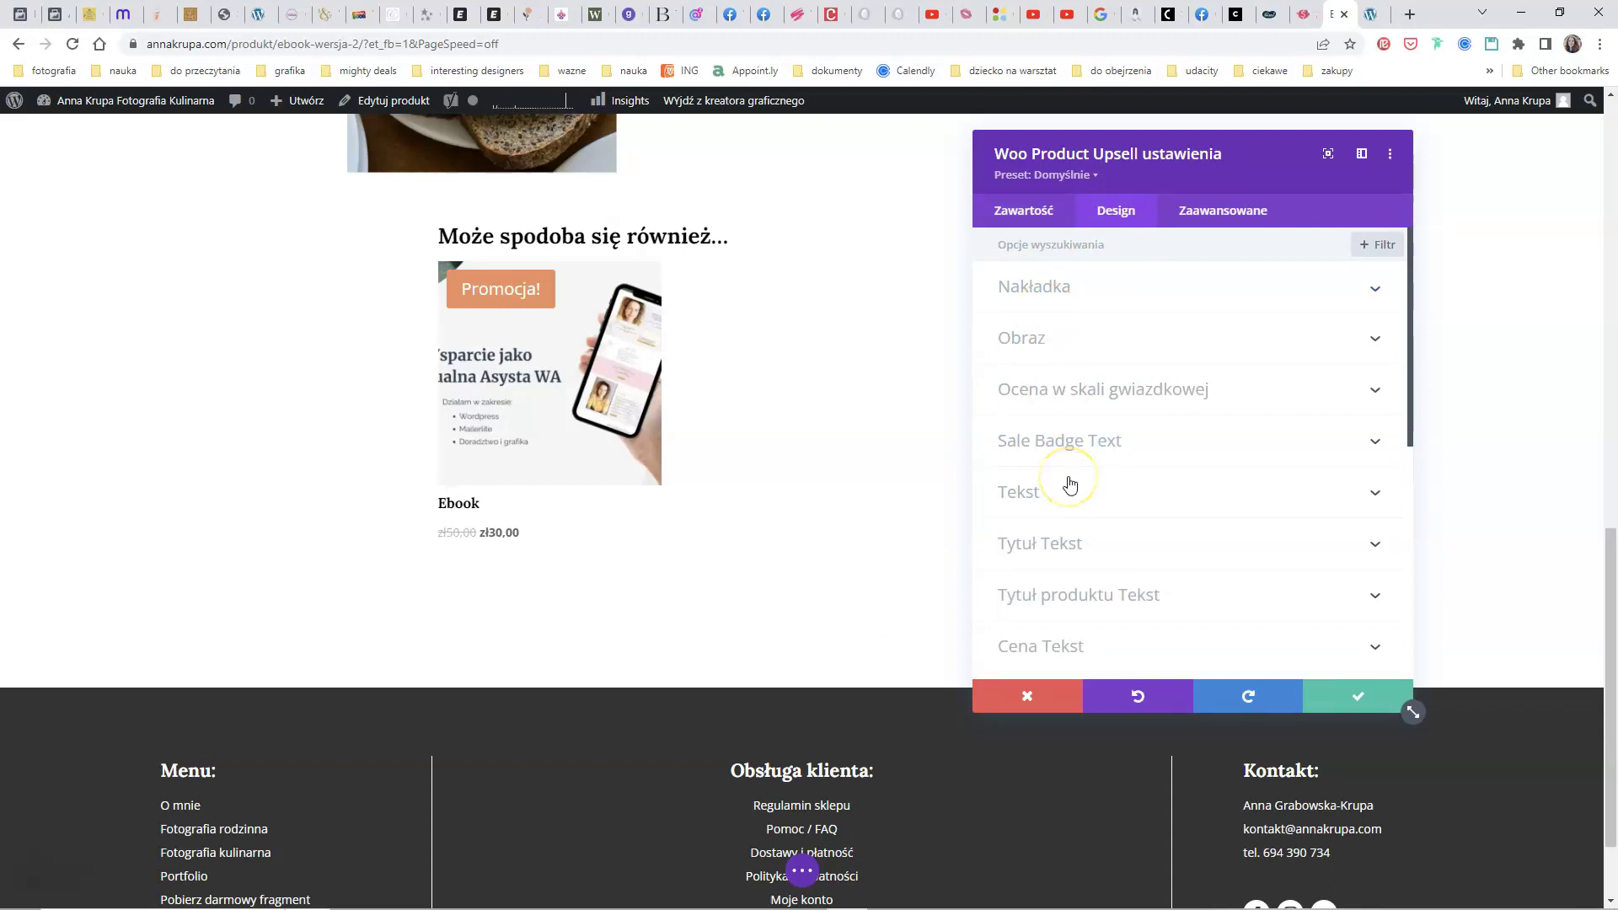
{"action": "left_click", "coordinate": [474, 231]}
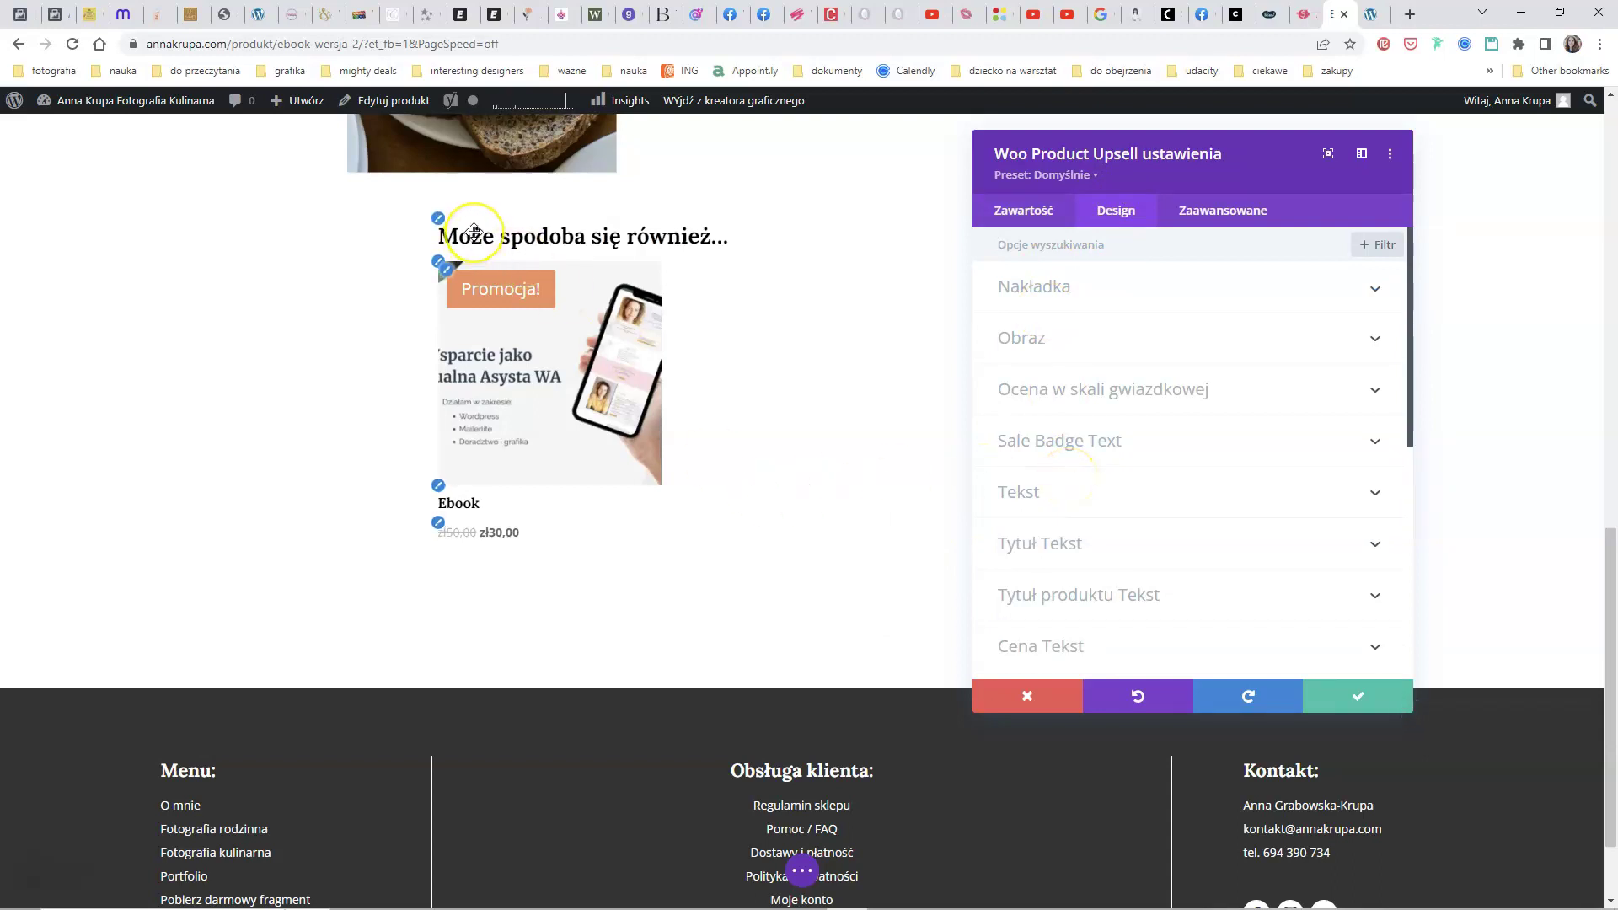
{"action": "left_click", "coordinate": [755, 545]}
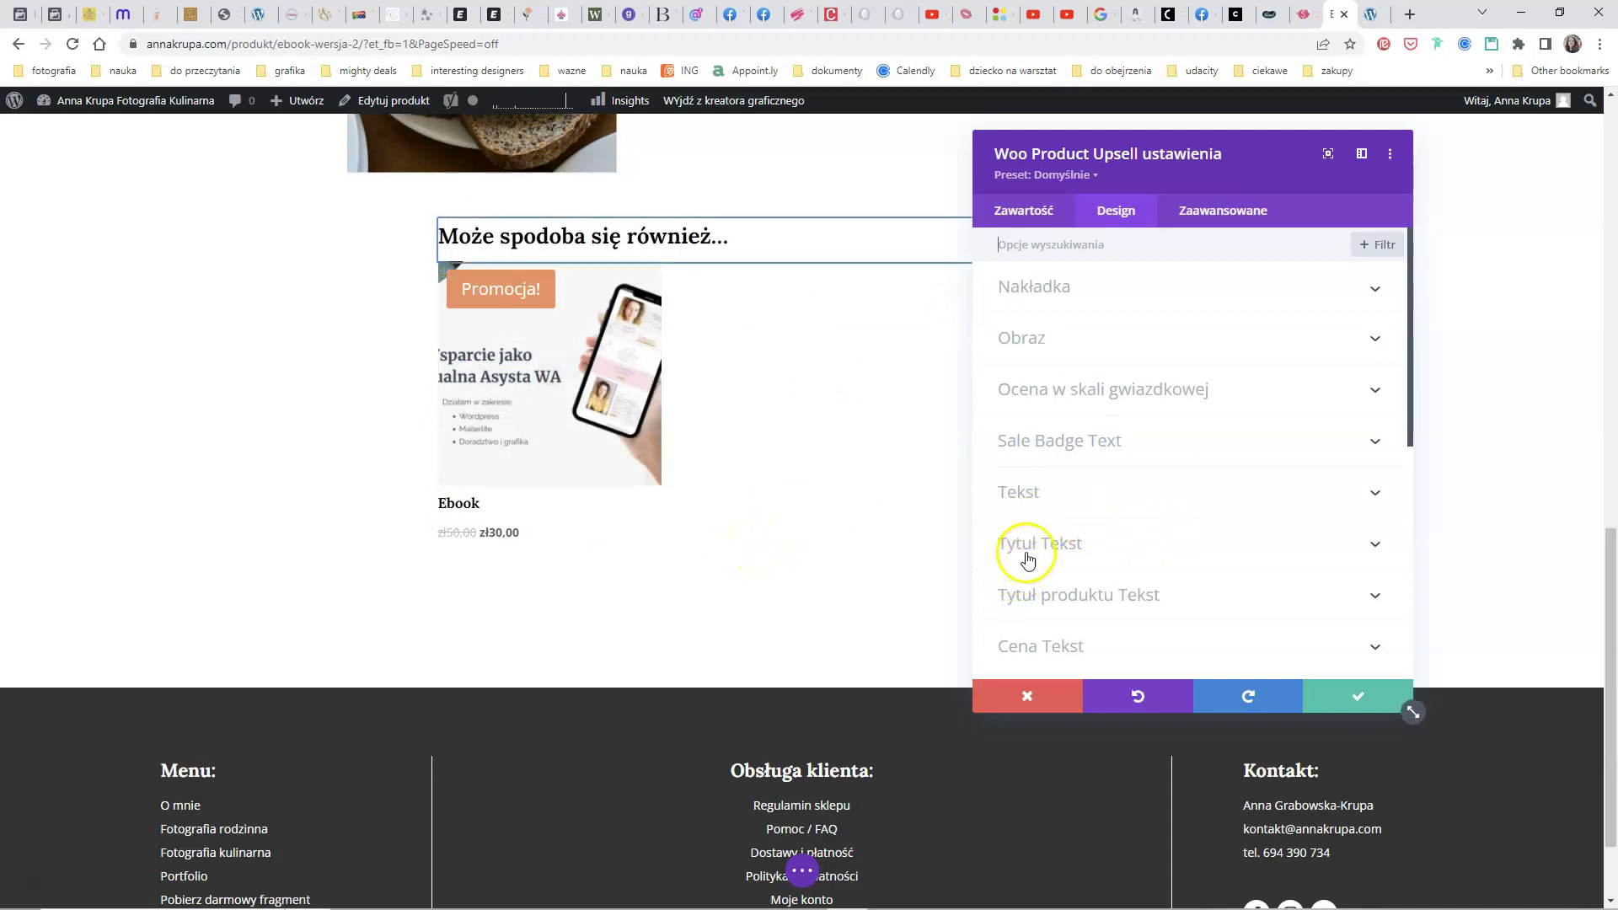
{"action": "scroll", "coordinate": [1278, 520], "scroll_direction": "down", "scroll_amount": 6}
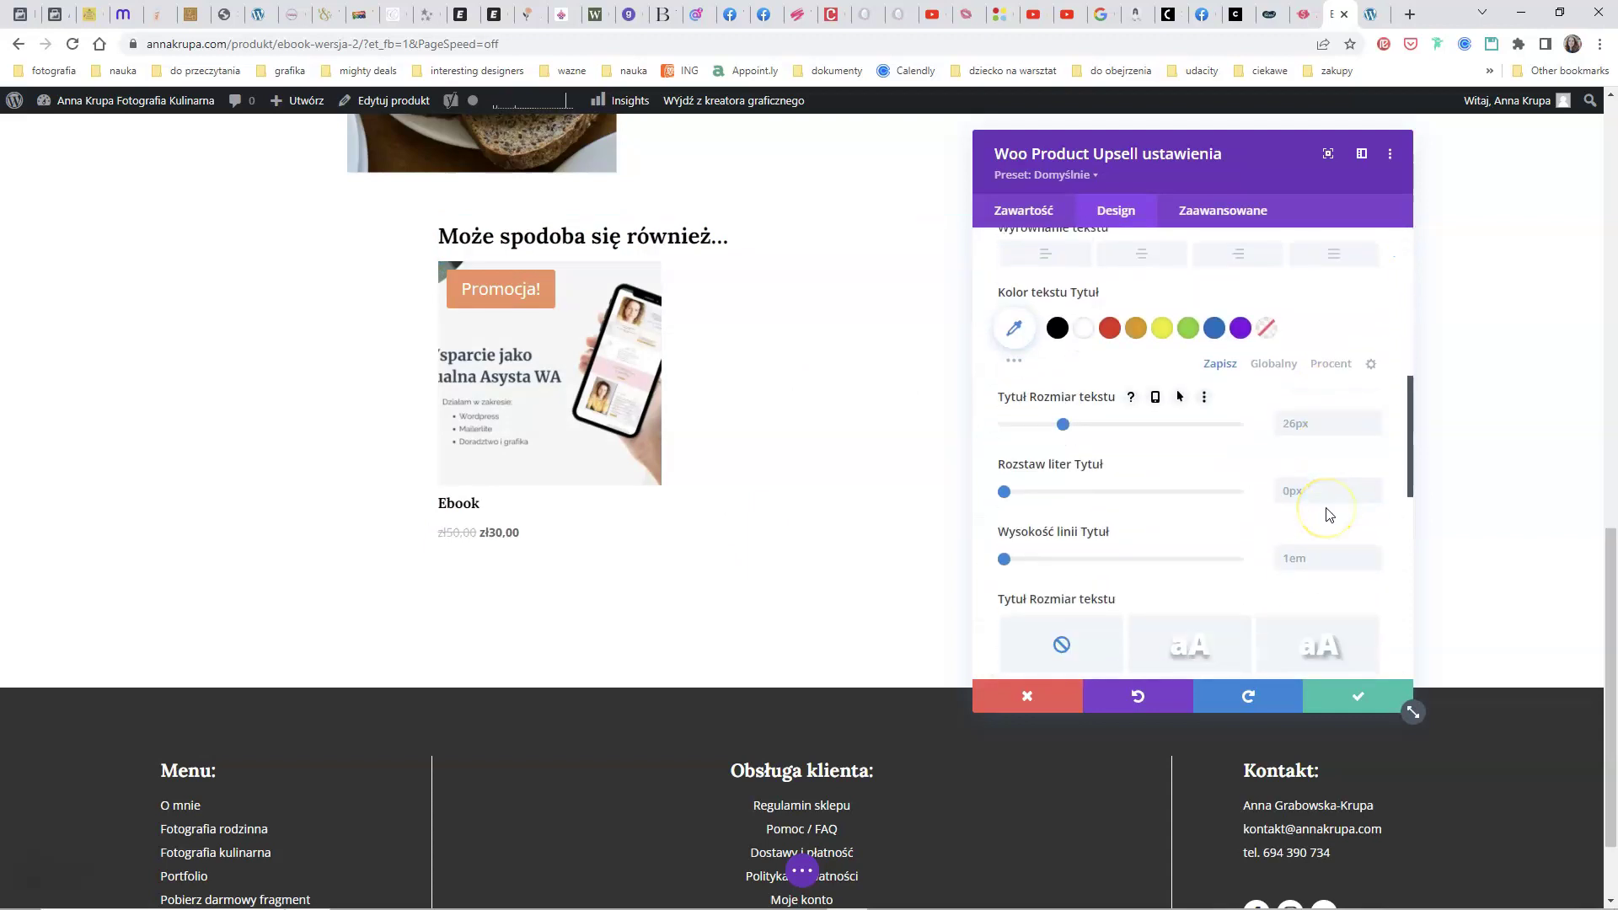
{"action": "scroll", "coordinate": [1327, 514], "scroll_direction": "down", "scroll_amount": 5}
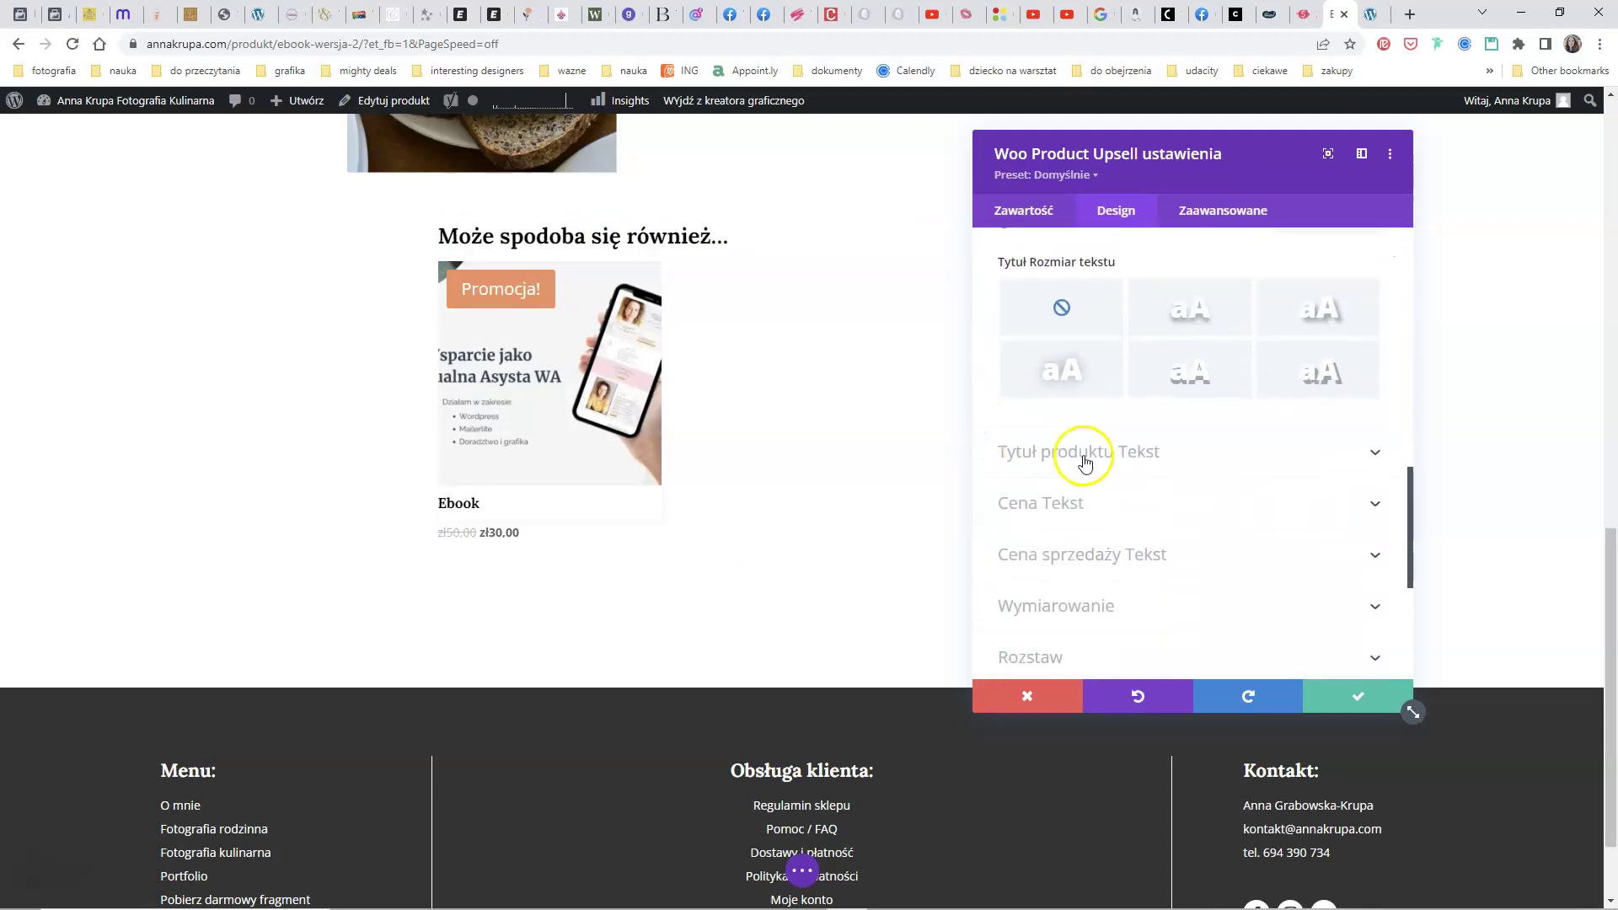
Set the upsell product title's text size to 2em and centre its alignment.
{"action": "left_click", "coordinate": [1084, 462]}
{"action": "scroll", "coordinate": [1222, 424], "scroll_direction": "down", "scroll_amount": 3}
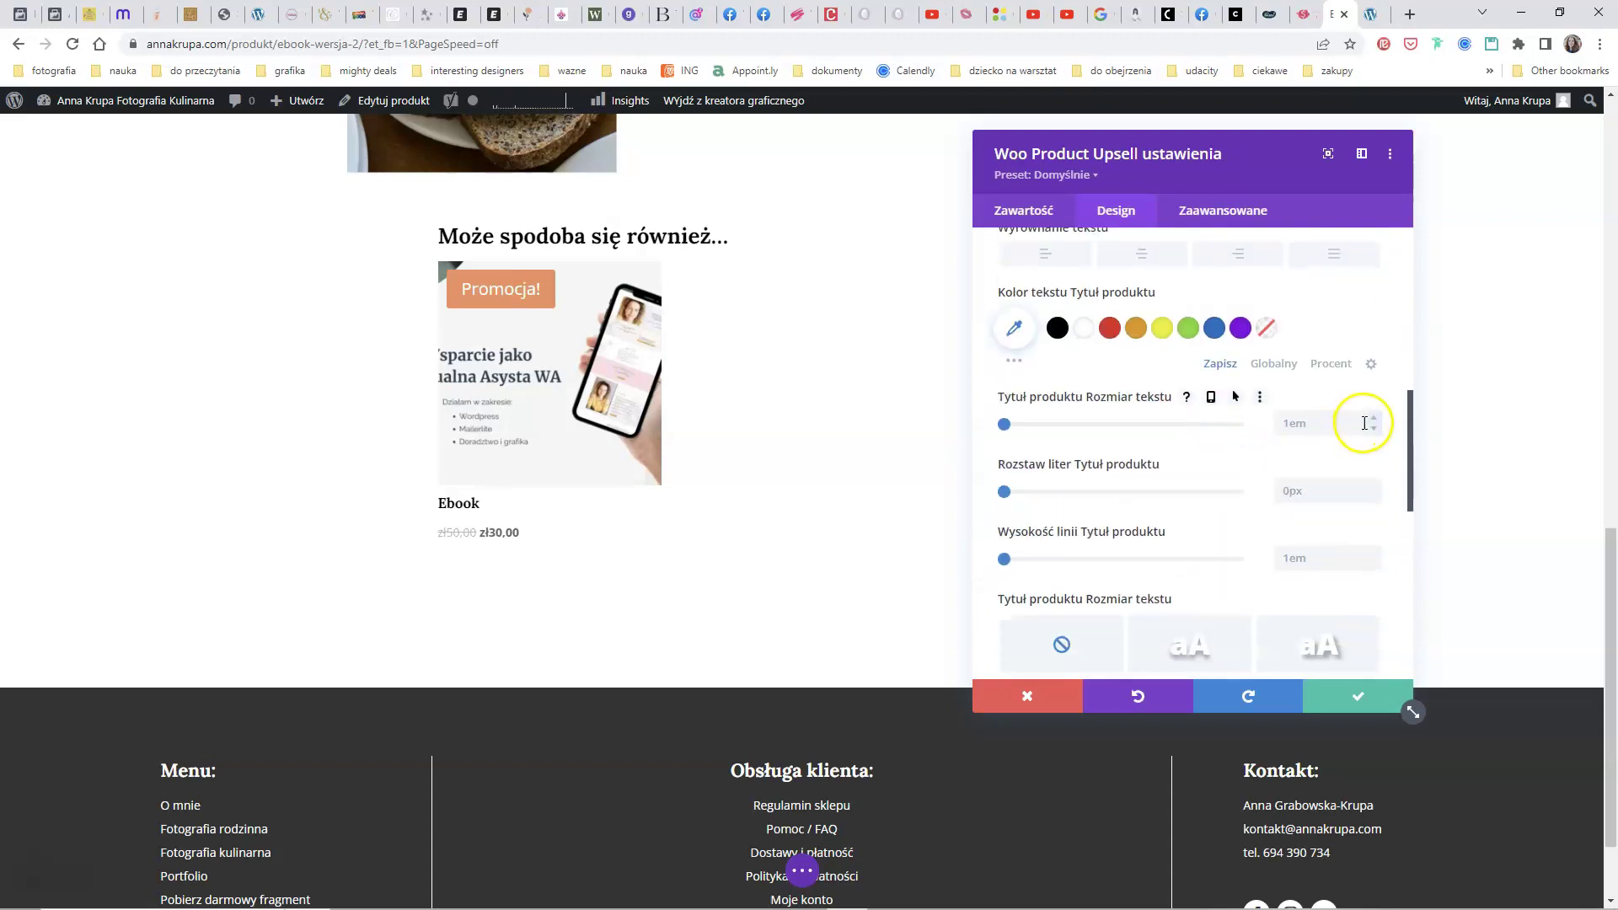
{"action": "scroll", "coordinate": [1364, 423], "scroll_direction": "up", "scroll_amount": 3}
{"action": "scroll", "coordinate": [1363, 423], "scroll_direction": "down", "scroll_amount": 3}
{"action": "left_click_drag", "start_coordinate": [1007, 430], "coordinate": [1011, 424]}
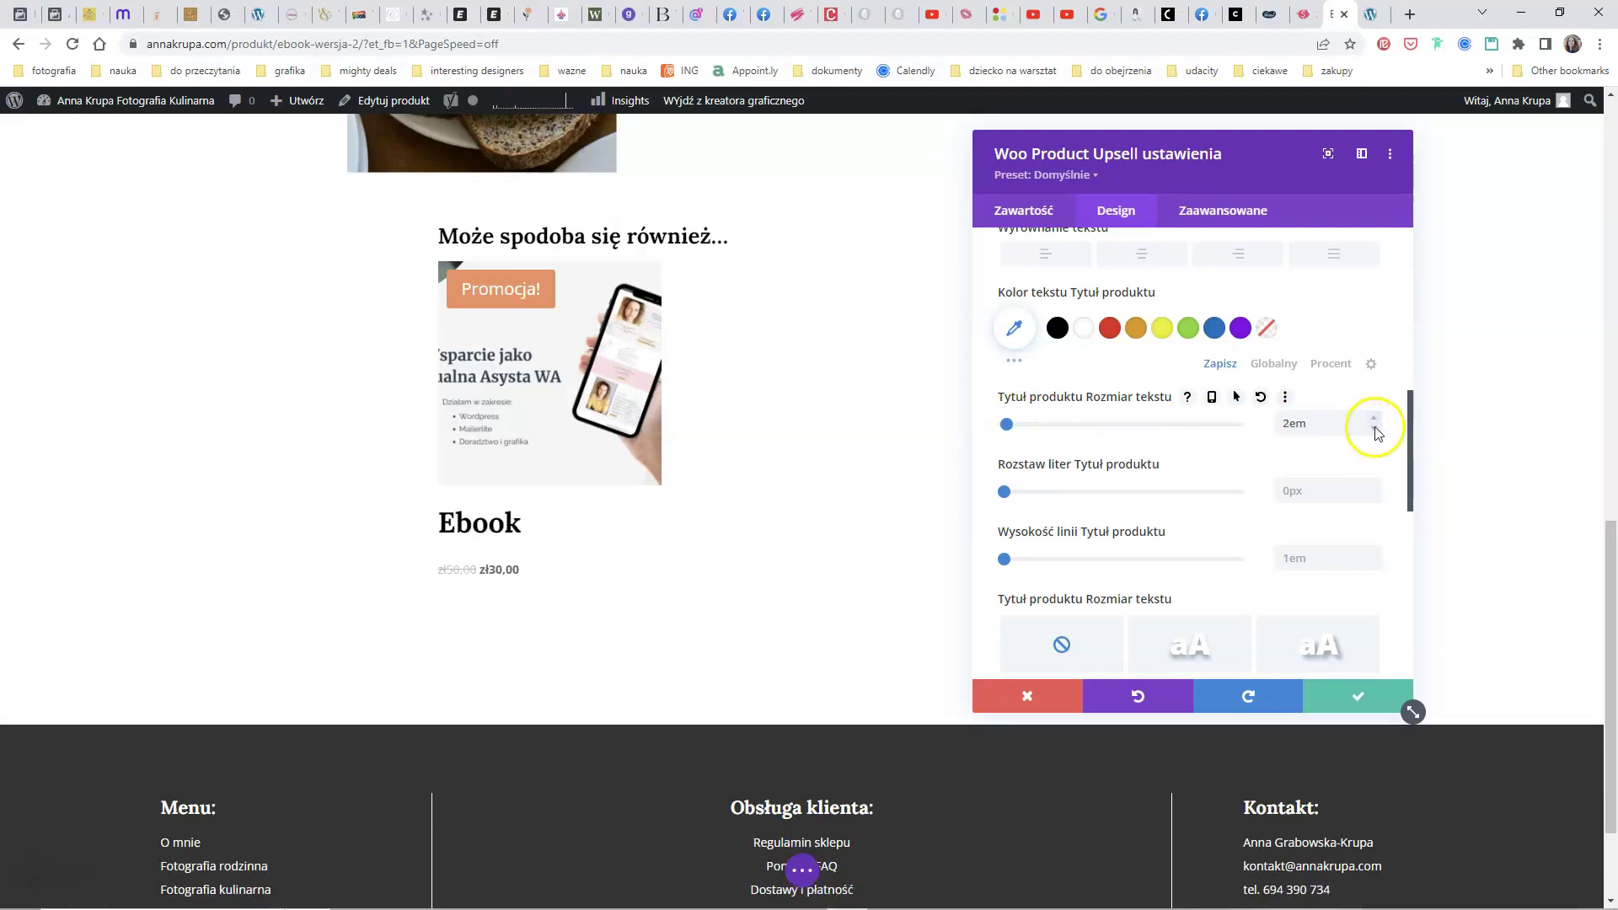
{"action": "scroll", "coordinate": [1256, 444], "scroll_direction": "down", "scroll_amount": 3}
{"action": "scroll", "coordinate": [1246, 433], "scroll_direction": "up", "scroll_amount": 5}
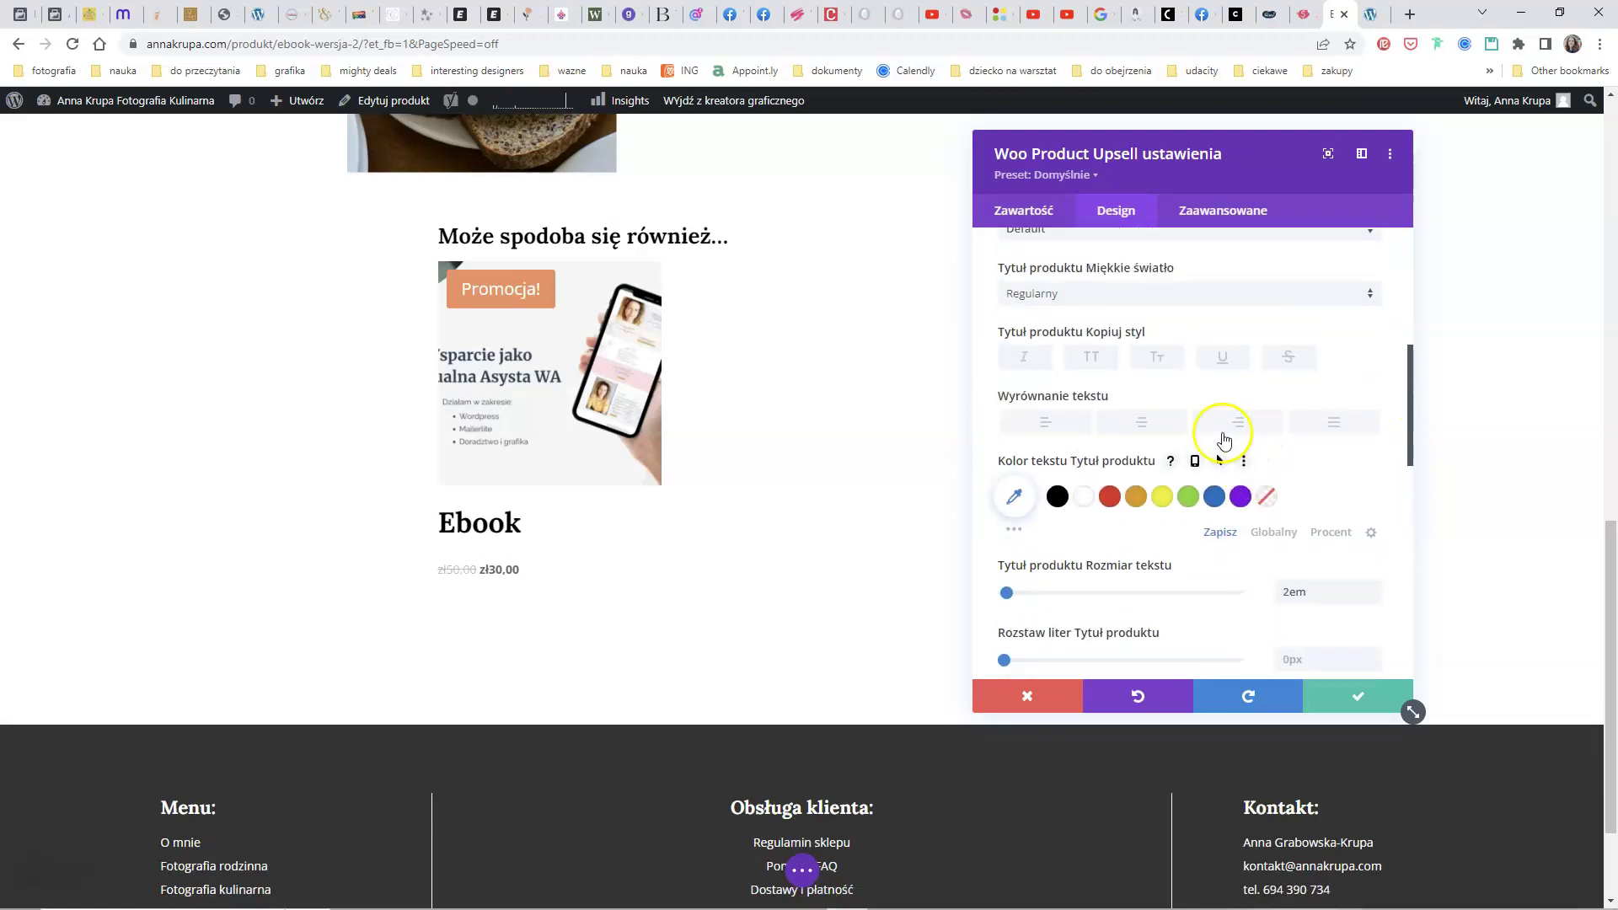
{"action": "left_click", "coordinate": [1136, 424]}
{"action": "scroll", "coordinate": [1319, 544], "scroll_direction": "down", "scroll_amount": 5}
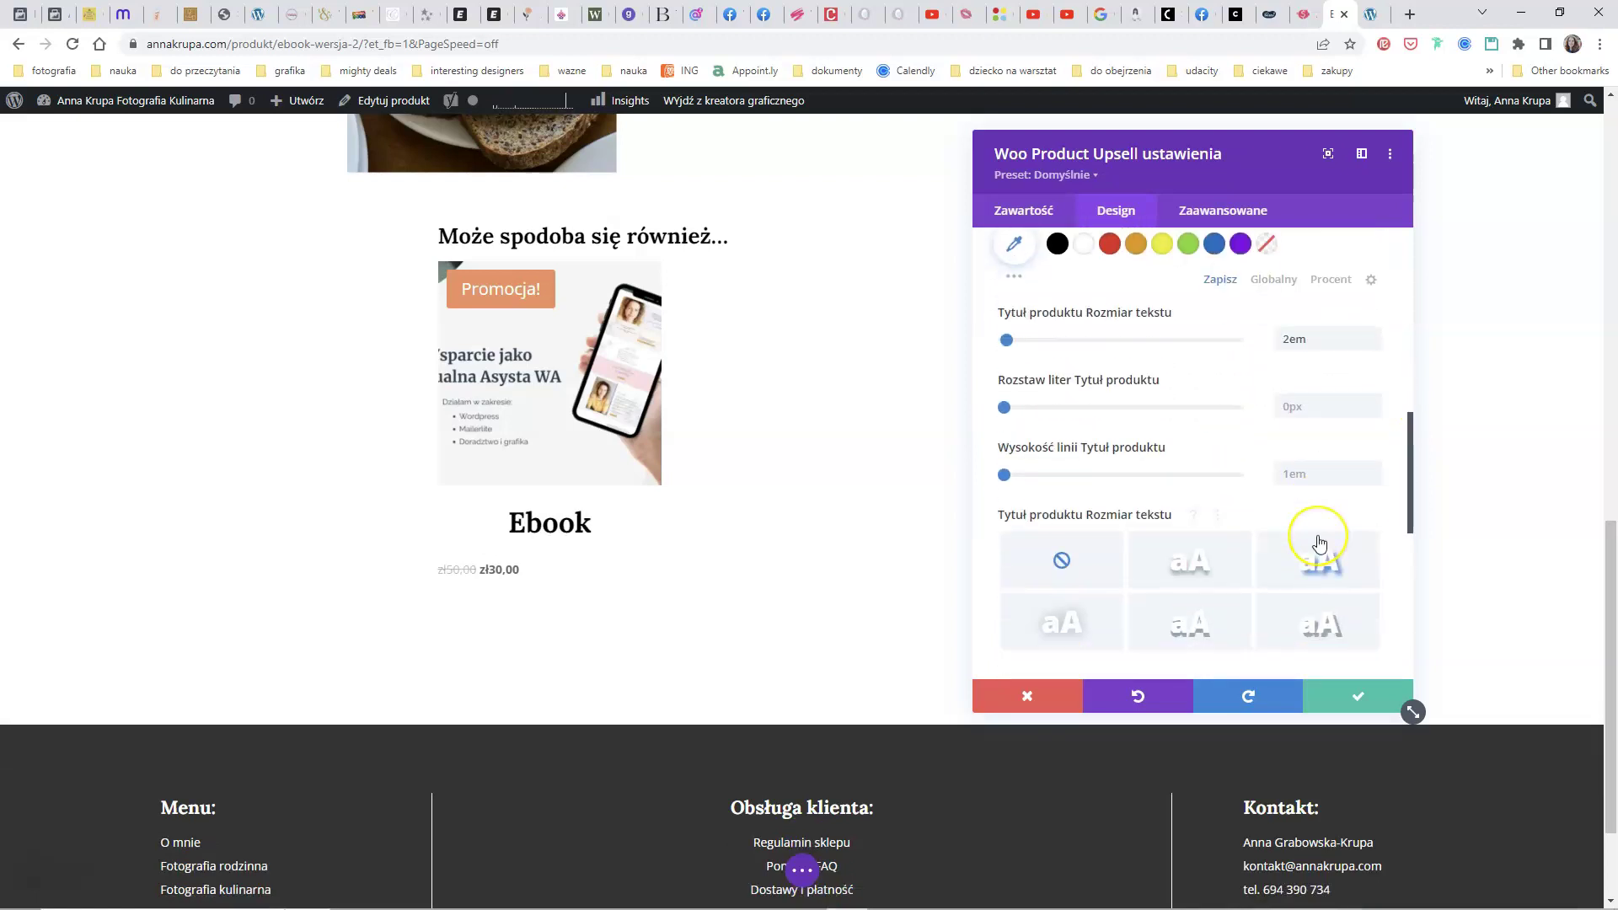
Set the upsell price text size to 21px and centre its alignment.
{"action": "left_click", "coordinate": [1025, 457]}
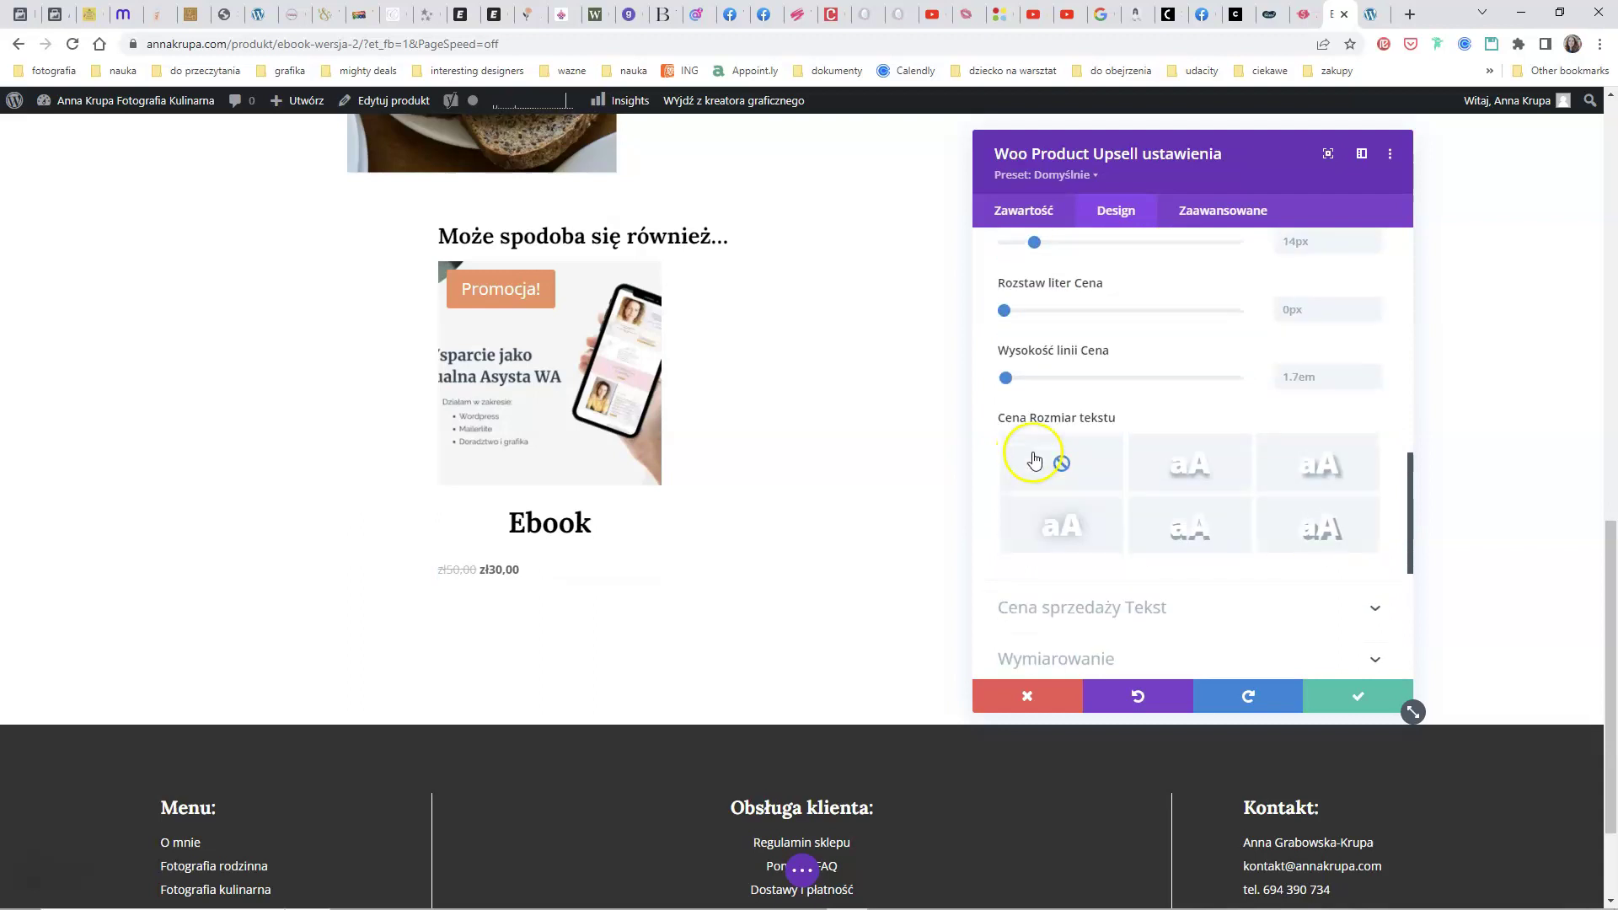
{"action": "scroll", "coordinate": [1217, 438], "scroll_direction": "down", "scroll_amount": 3}
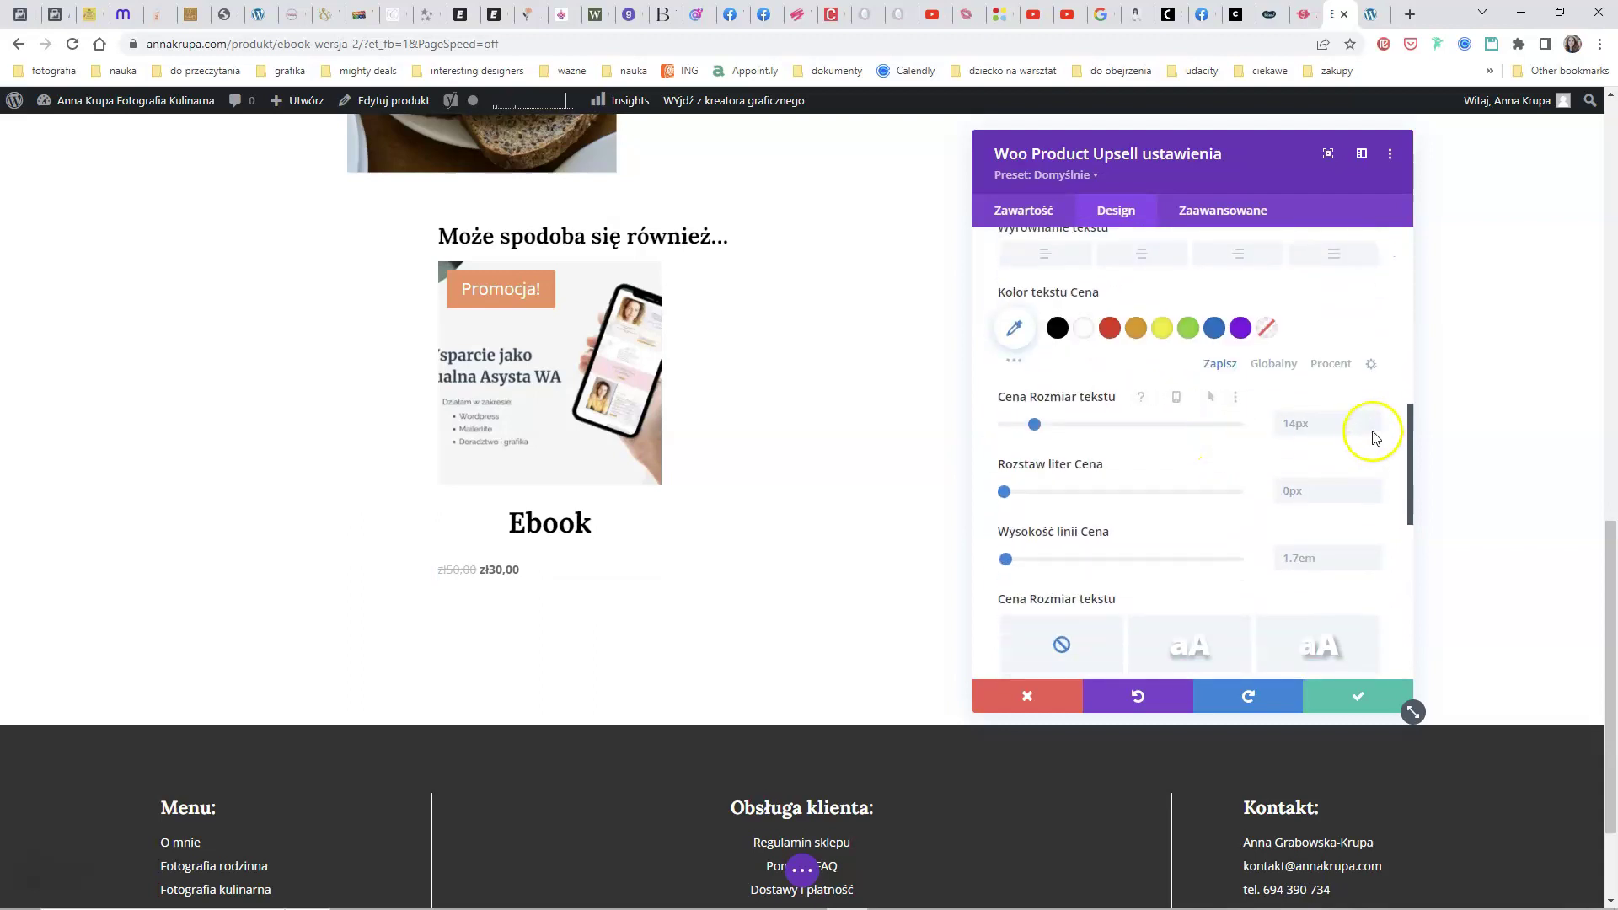
{"action": "left_click", "coordinate": [1376, 419]}
{"action": "left_click", "coordinate": [1376, 419]}
{"action": "left_click", "coordinate": [1376, 420]}
{"action": "left_click", "coordinate": [1376, 419]}
{"action": "left_click", "coordinate": [1376, 420]}
{"action": "left_click", "coordinate": [1376, 420]}
{"action": "left_click", "coordinate": [1376, 419]}
{"action": "scroll", "coordinate": [1184, 450], "scroll_direction": "up", "scroll_amount": 2}
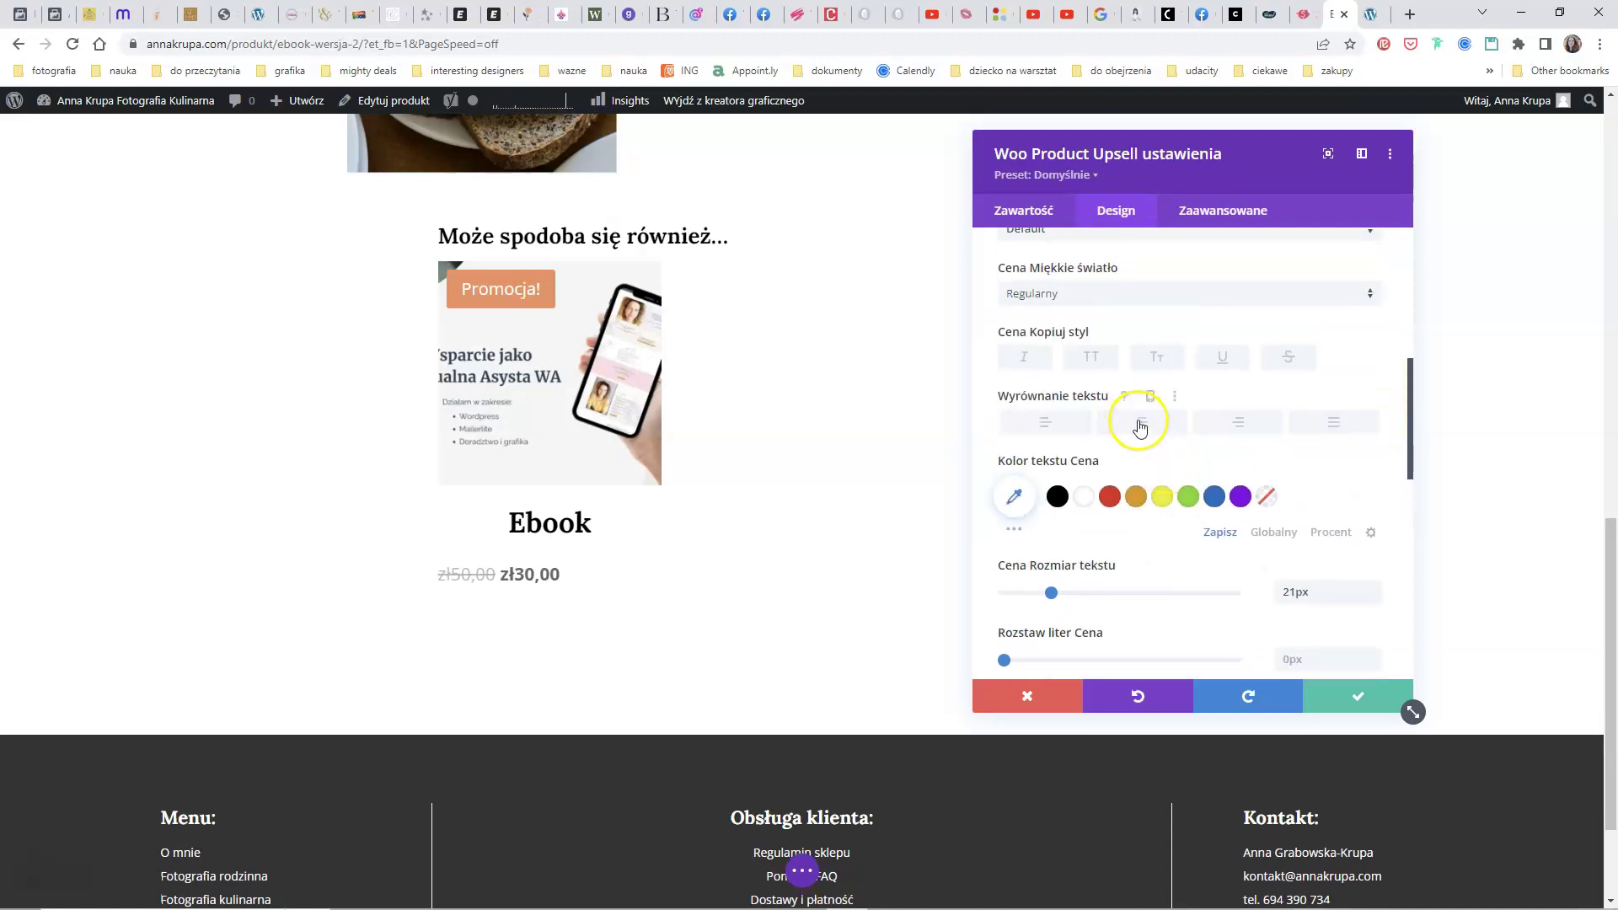
{"action": "left_click", "coordinate": [1137, 424]}
Copy the orange fill colour F4845F from the Figma design in Edge and apply it as the price text colour in the Divi module.
{"action": "left_click", "coordinate": [1329, 534]}
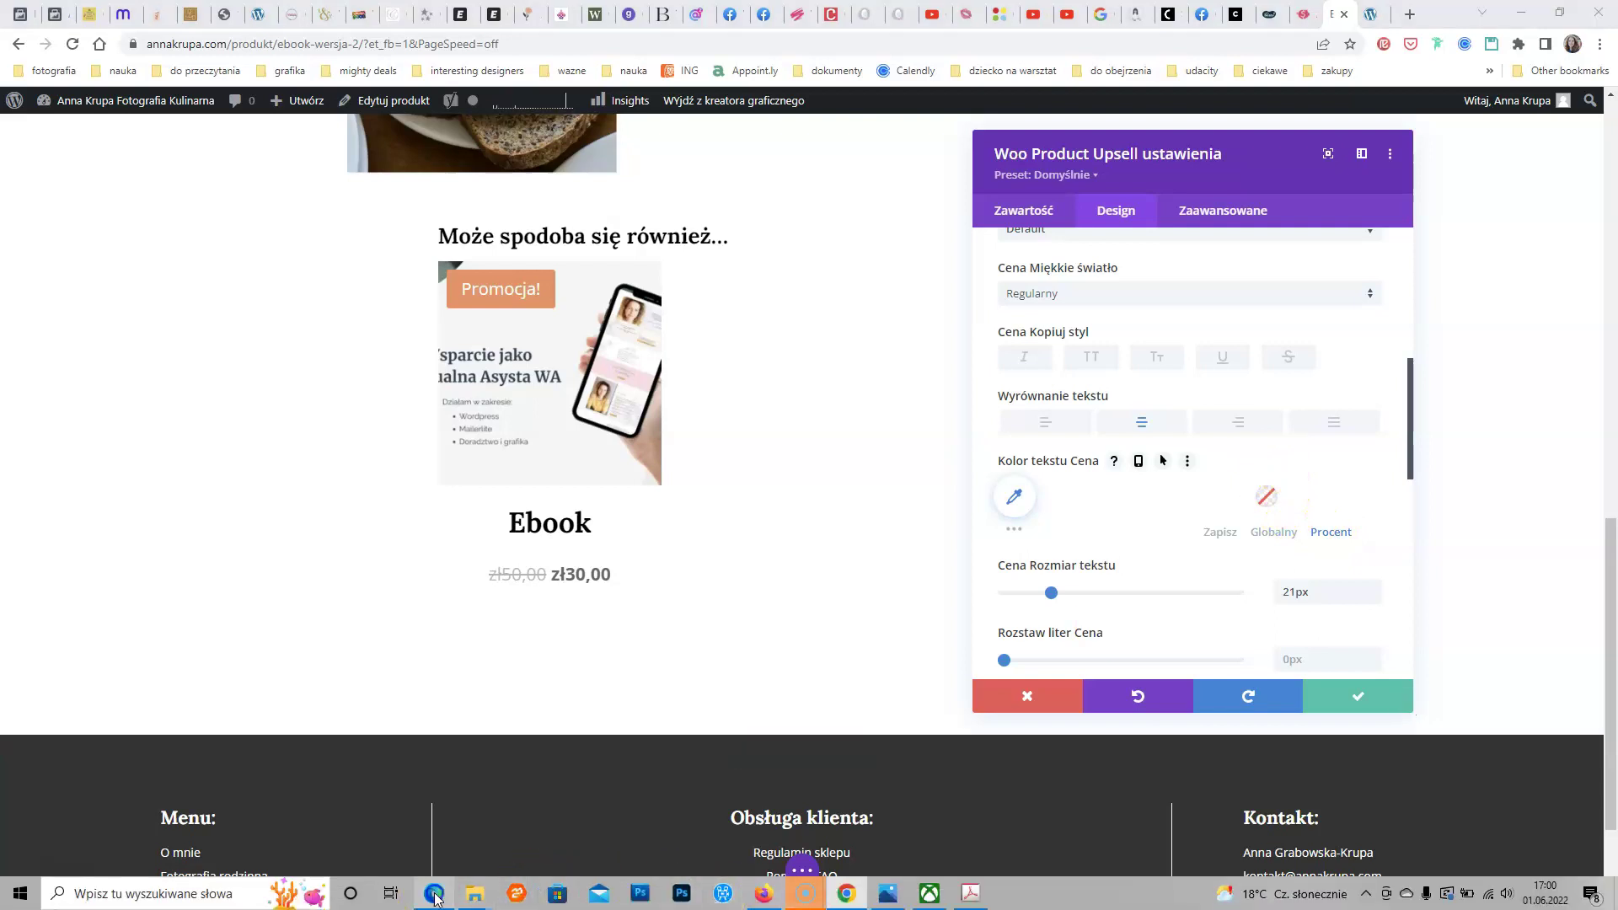
{"action": "left_click", "coordinate": [431, 893]}
{"action": "left_click", "coordinate": [131, 14]}
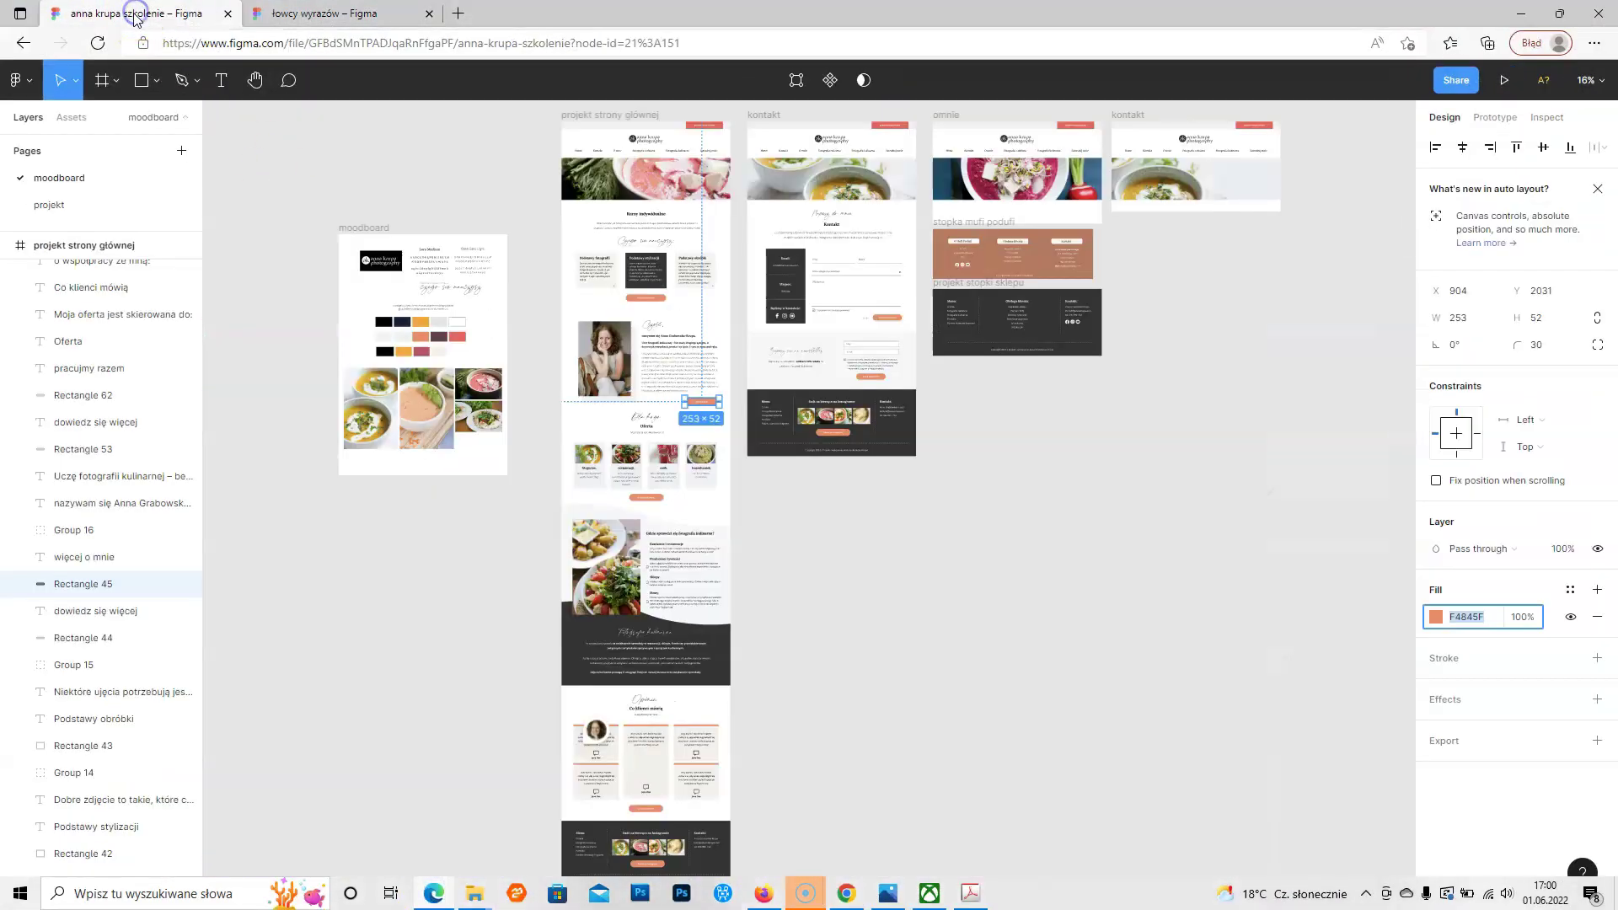
{"action": "left_click", "coordinate": [1481, 618]}
{"action": "key", "text": "ctrl+c"}
{"action": "left_click", "coordinate": [846, 893]}
{"action": "left_click", "coordinate": [1074, 496]}
{"action": "key", "text": "ctrl+v"}
Increase the upsell price text size to 24px and save the module settings.
{"action": "scroll", "coordinate": [1281, 503], "scroll_direction": "down", "scroll_amount": 2}
{"action": "scroll", "coordinate": [1281, 503], "scroll_direction": "down", "scroll_amount": 1}
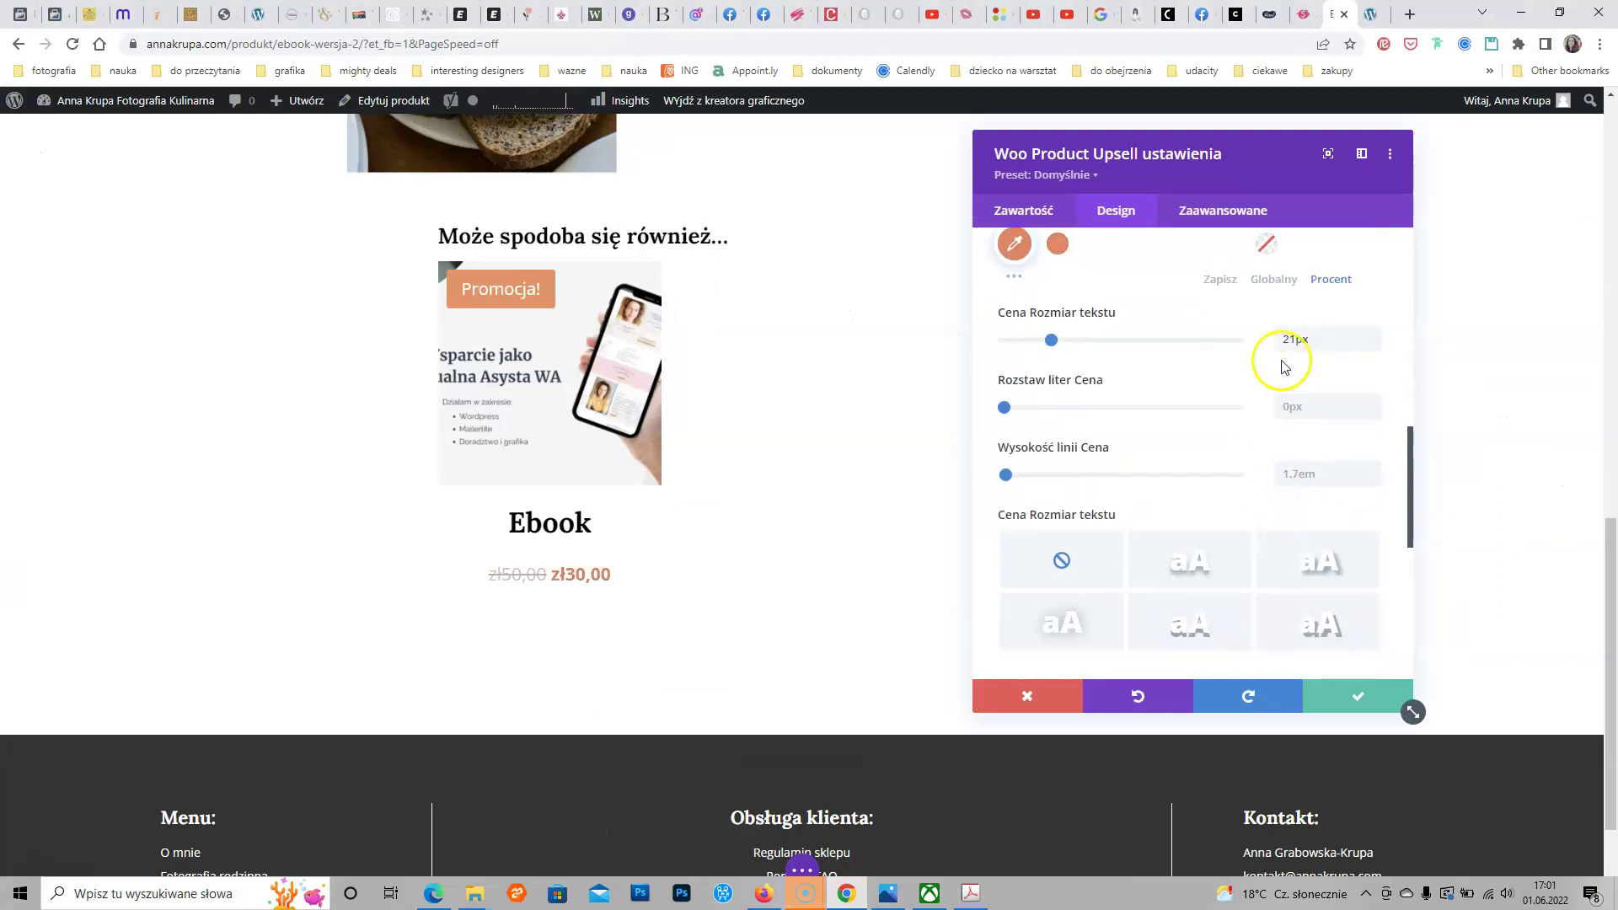
{"action": "key", "text": "Up"}
{"action": "key", "text": "Up"}
{"action": "key", "text": "Up"}
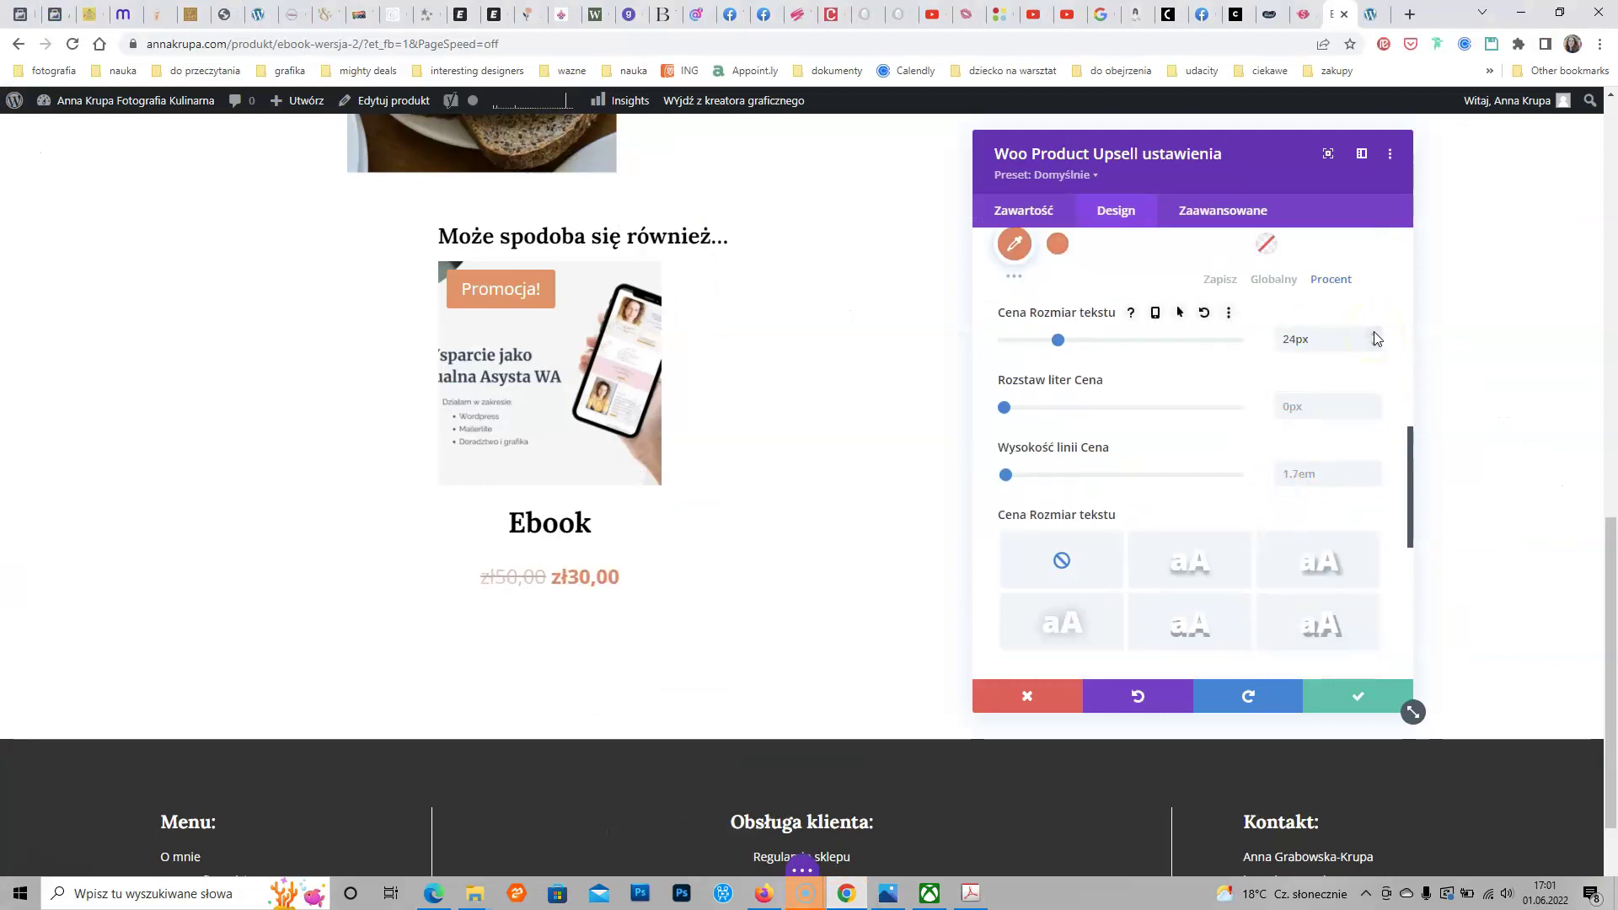
{"action": "left_click", "coordinate": [1349, 698]}
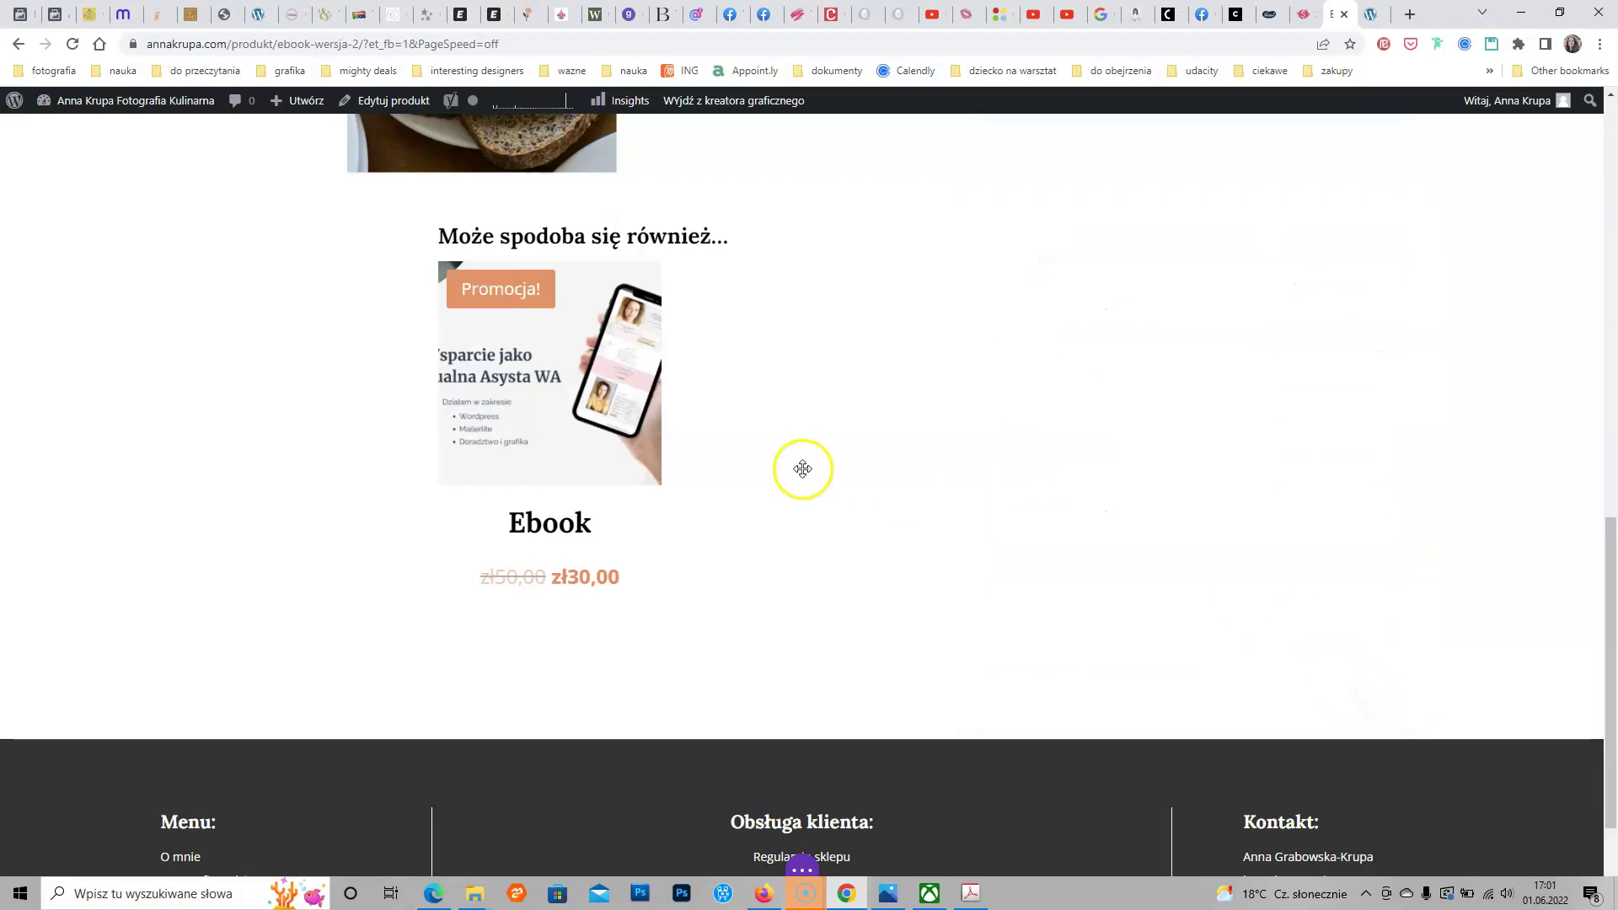
{"action": "mouse_move", "coordinate": [509, 427]}
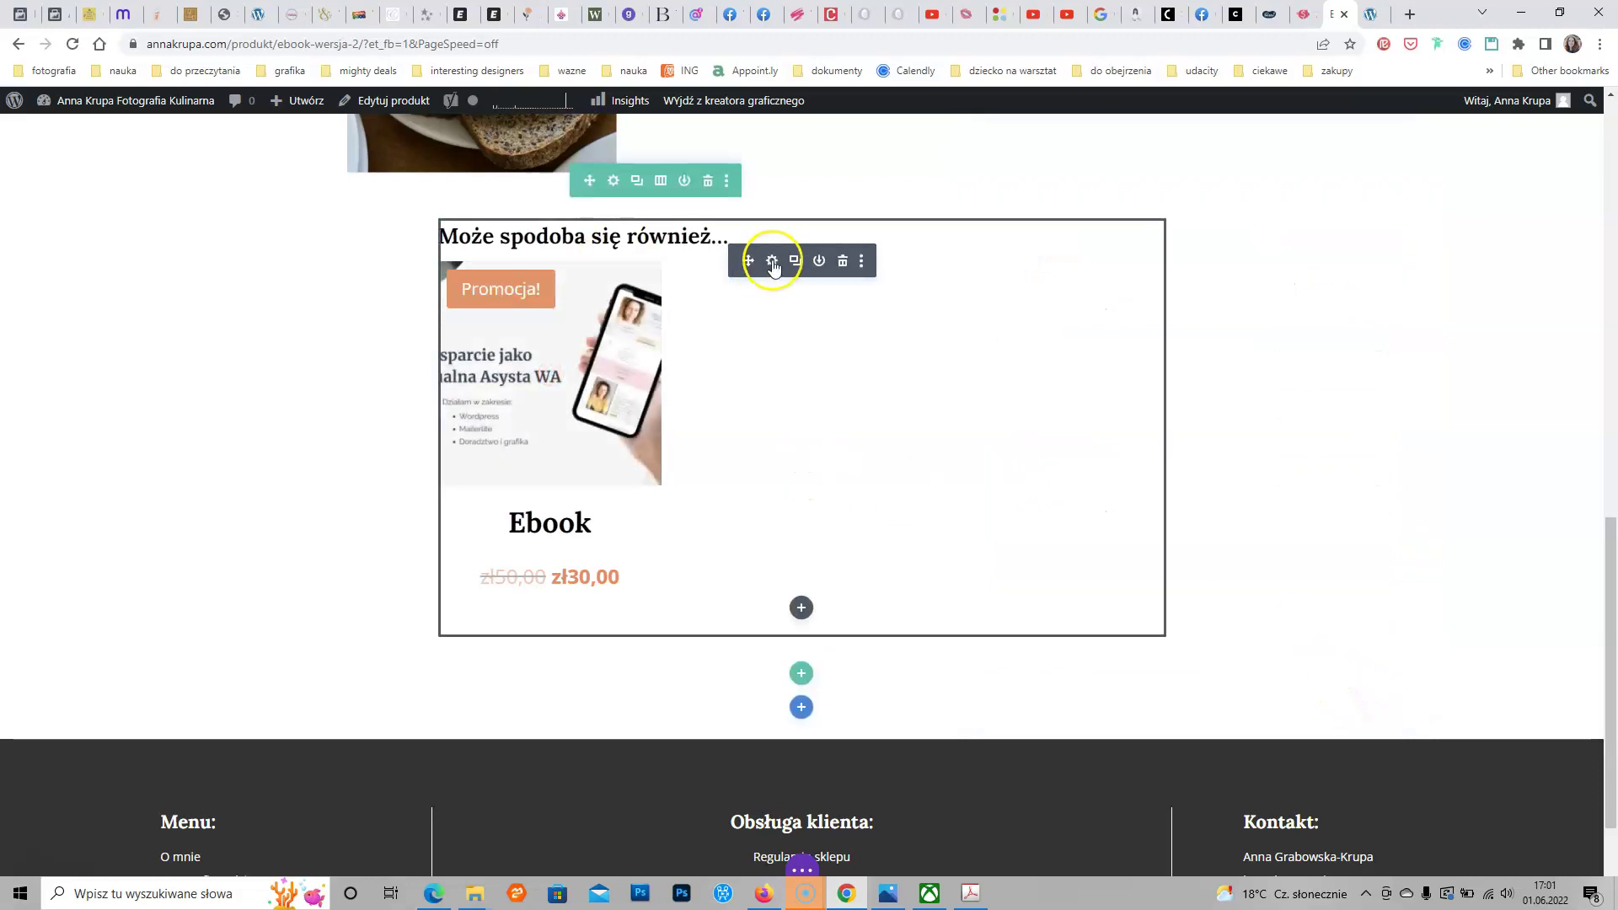